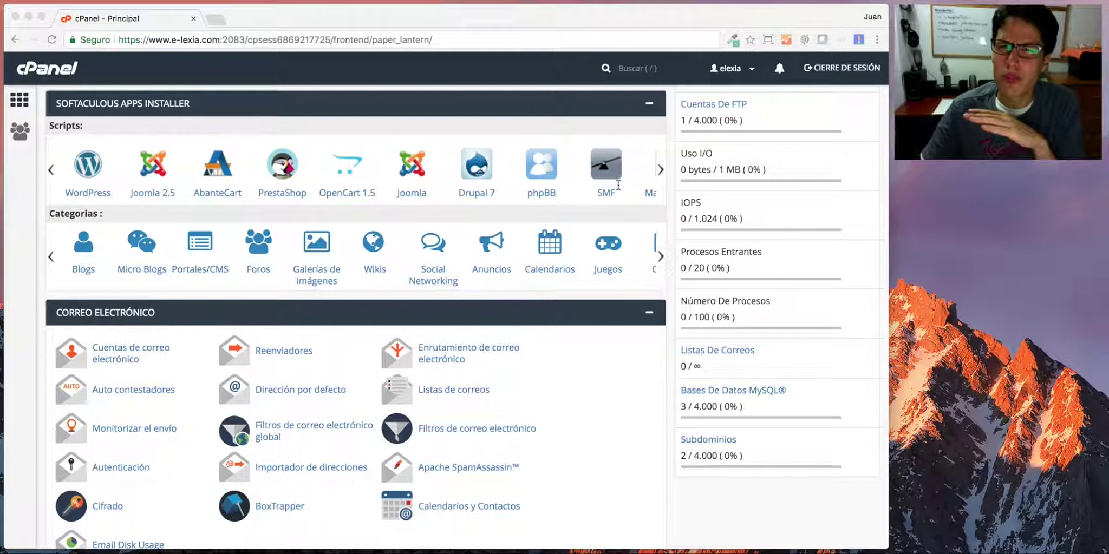
Find WordPress among the Softaculous scripts in cPanel and open its installation form.
left_click(659, 170)
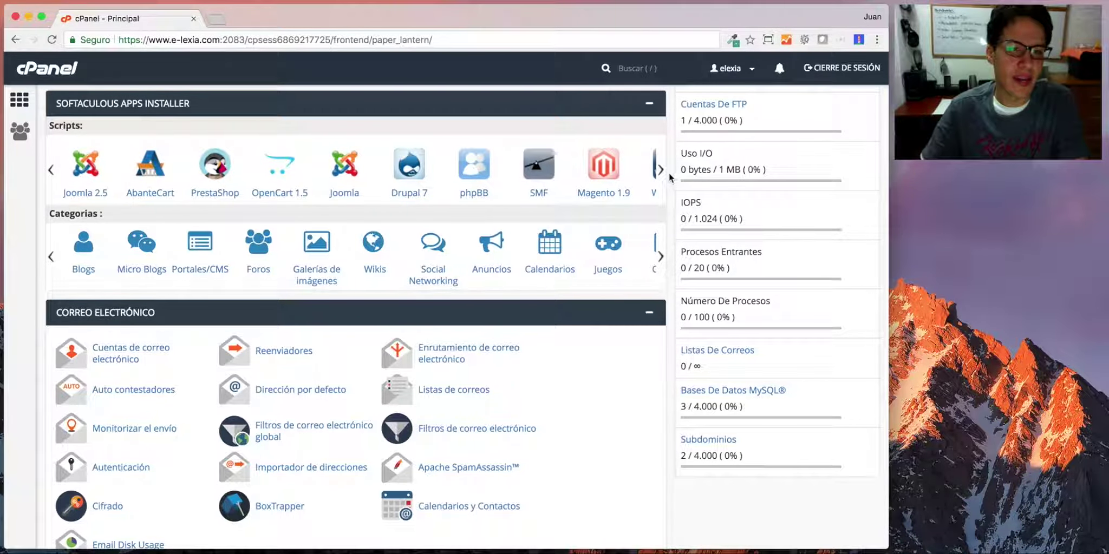
left_click(661, 172)
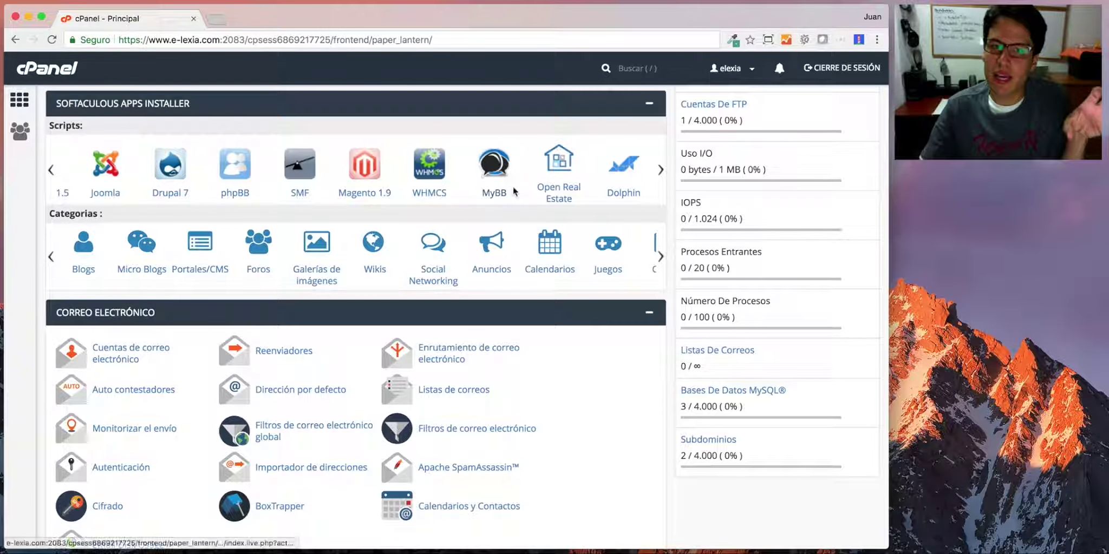
left_click(52, 171)
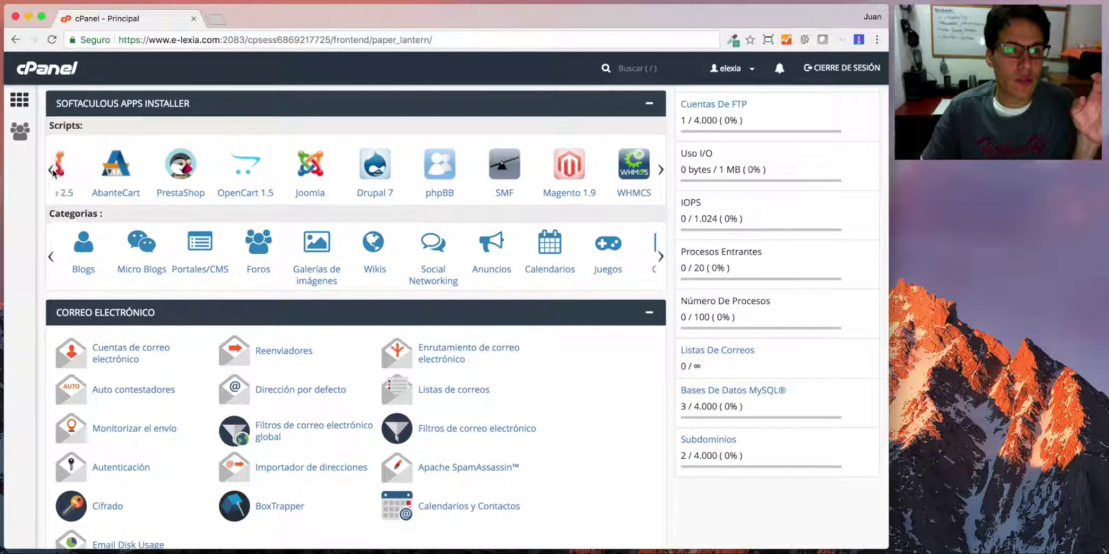
left_click(76, 172)
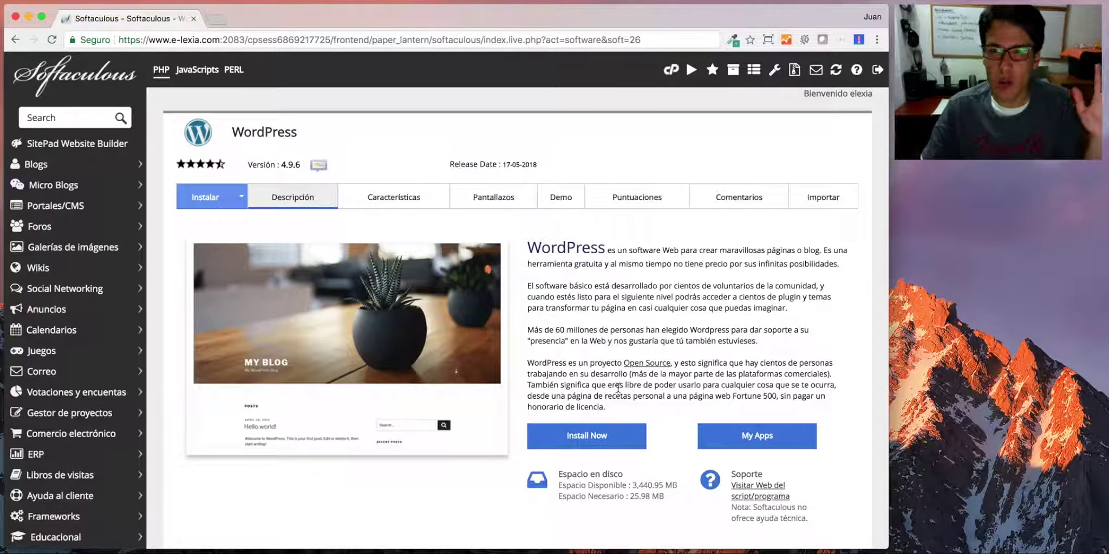
left_click(595, 438)
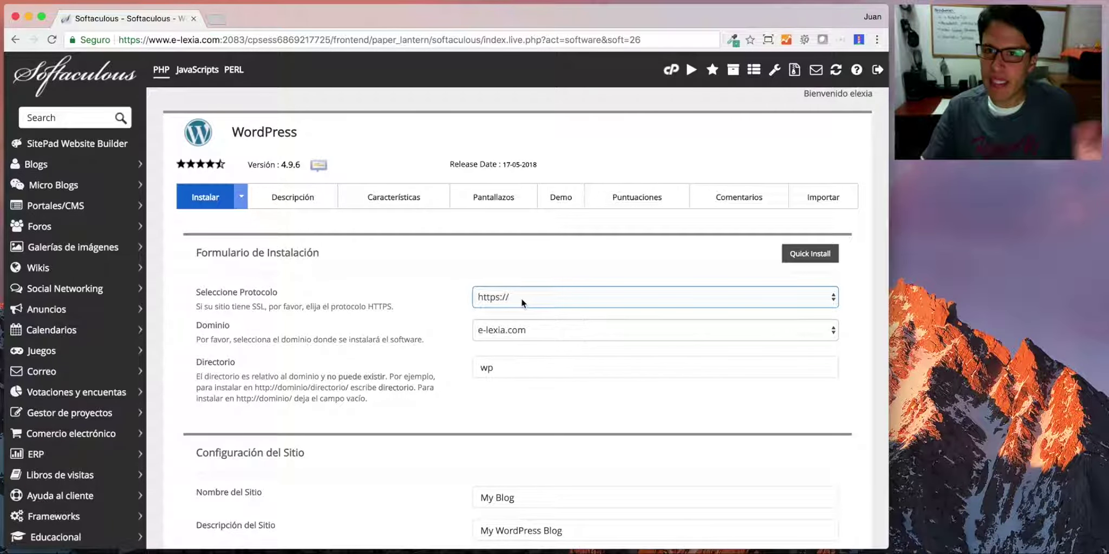
Choose e-lexia.com as the installation domain and set the directory to /testing/nts.
left_click(541, 330)
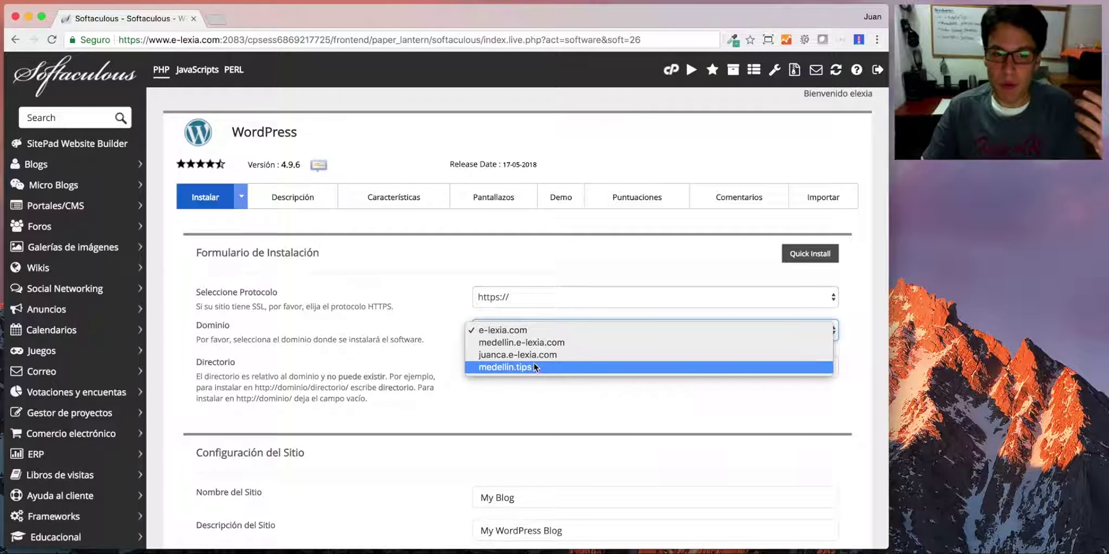
left_click(531, 330)
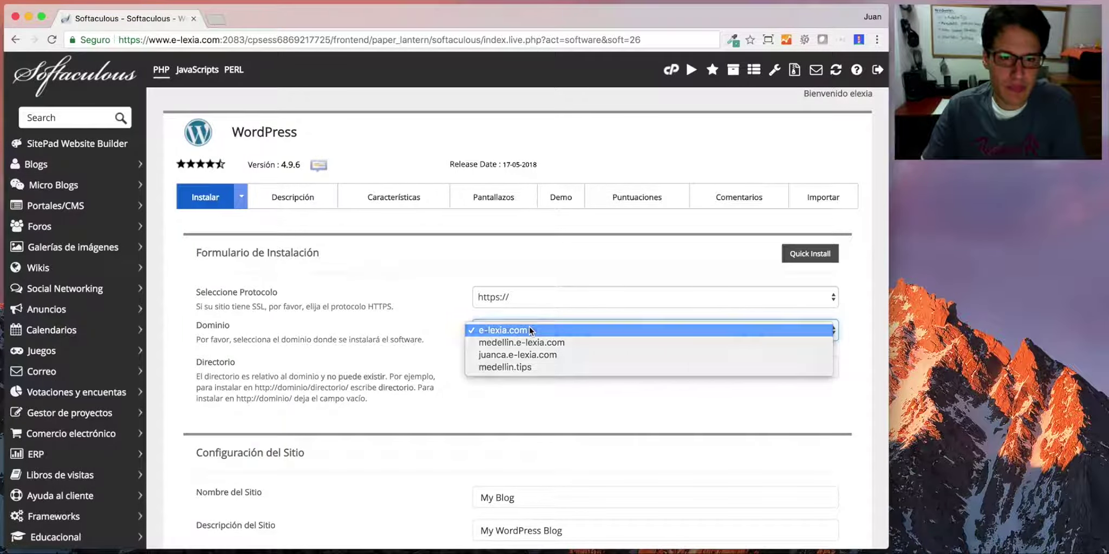
left_click(493, 366)
left_click_drag(510, 365, 476, 367)
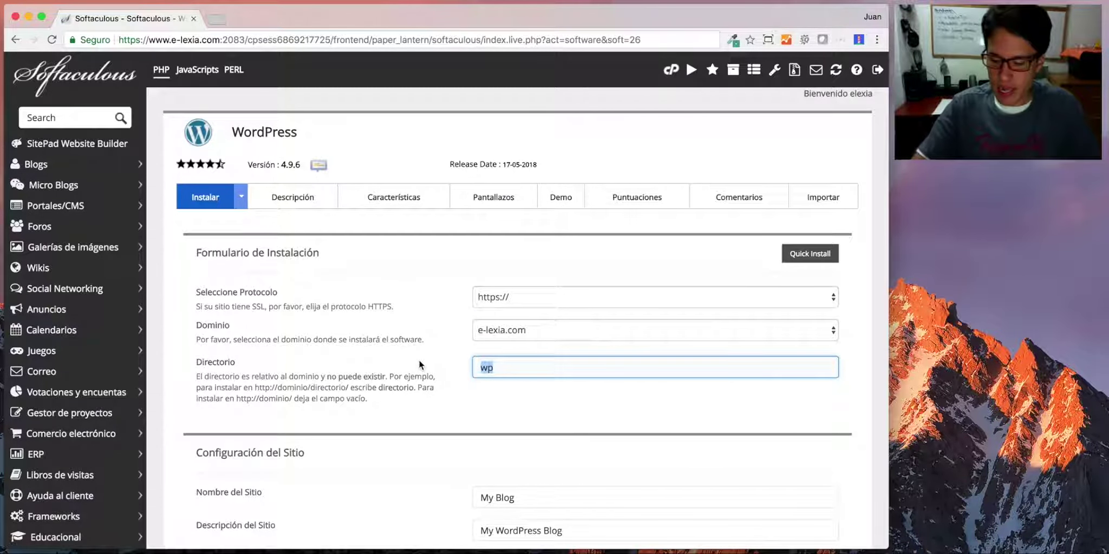
type("/testing")
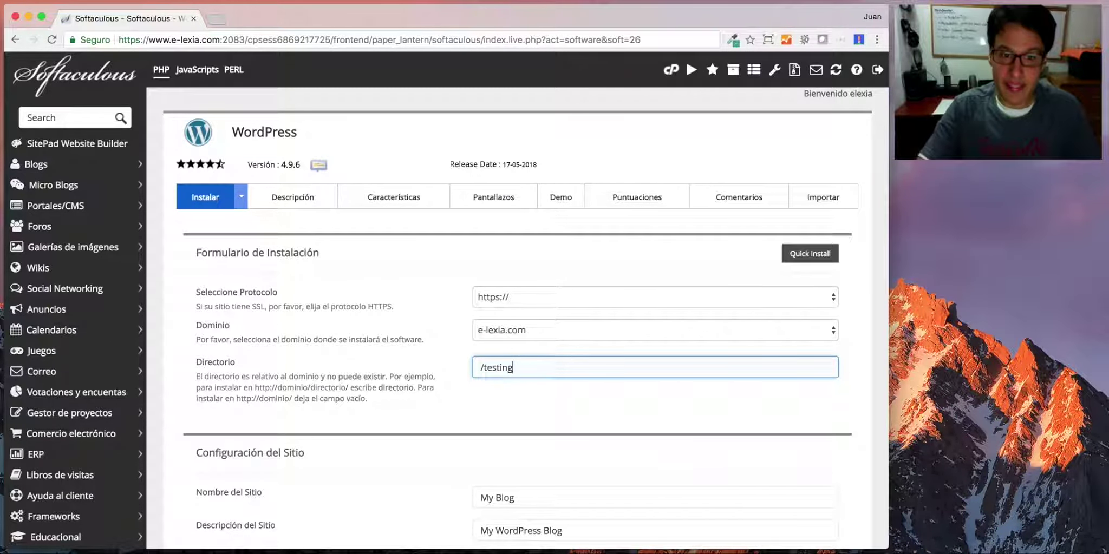
type("/")
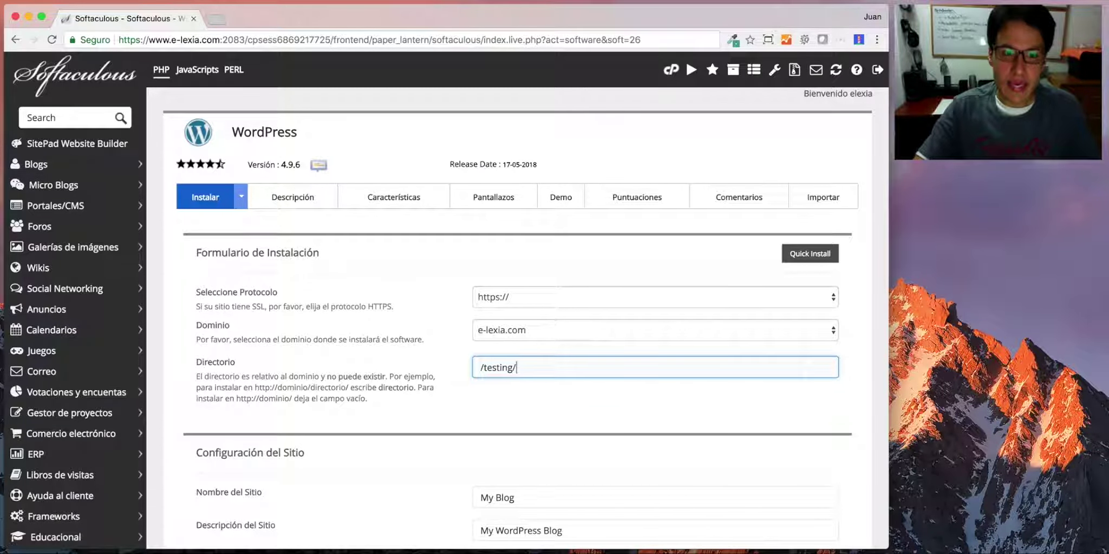
type("nts")
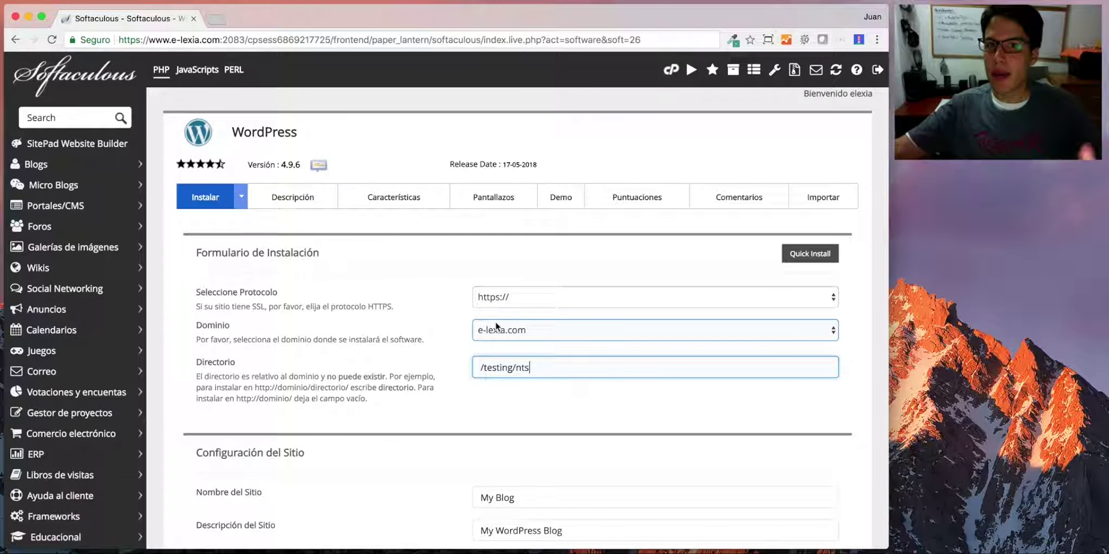
Replace the default site name with "Nuevo Turismo Sonsón".
scroll(496, 325, "down", 2)
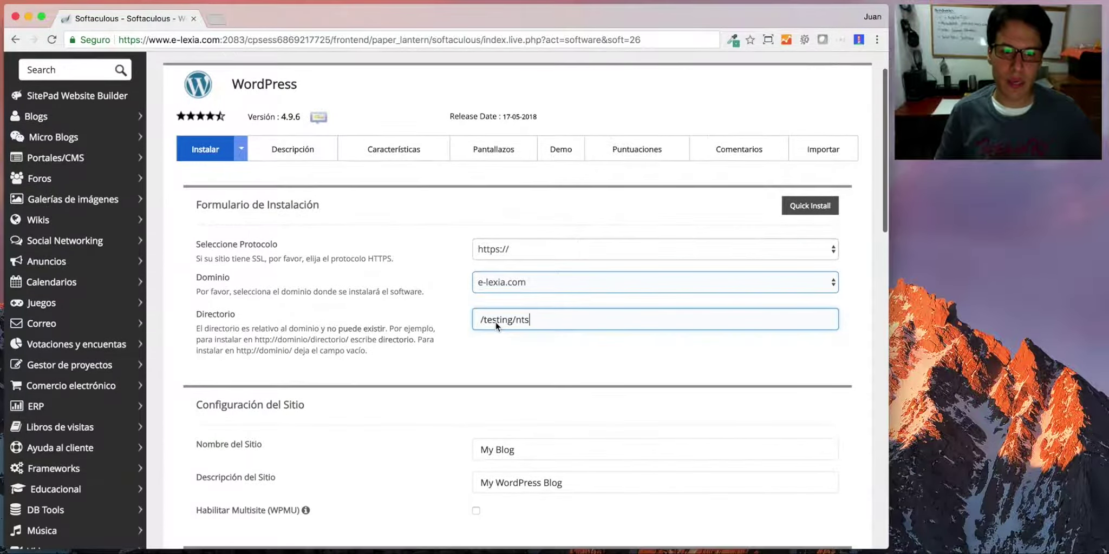
double_click(520, 443)
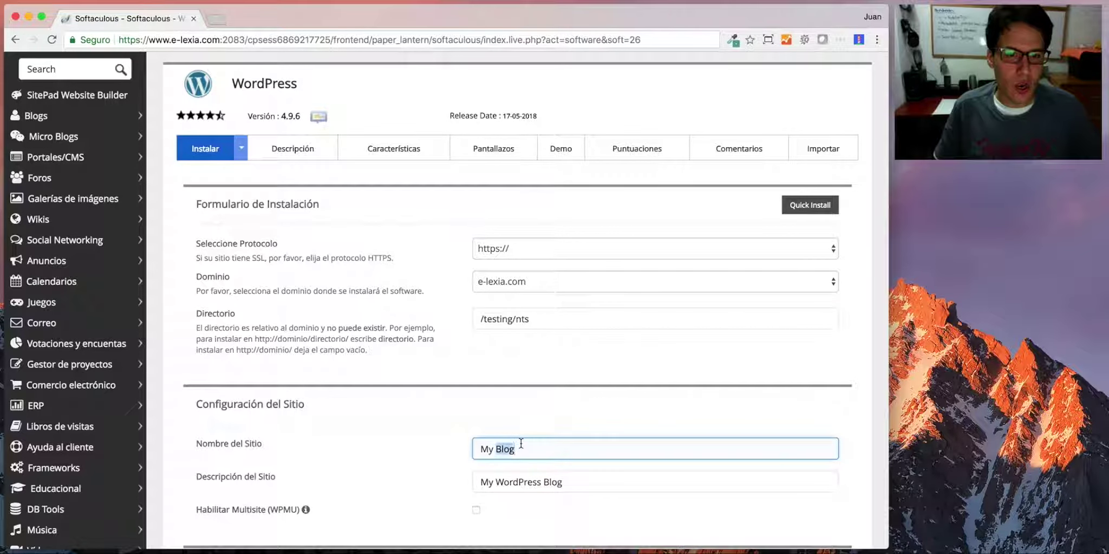
scroll(520, 443, "down", 3)
key("BackSpace")
key("BackSpace")
key("BackSpace")
key("BackSpace")
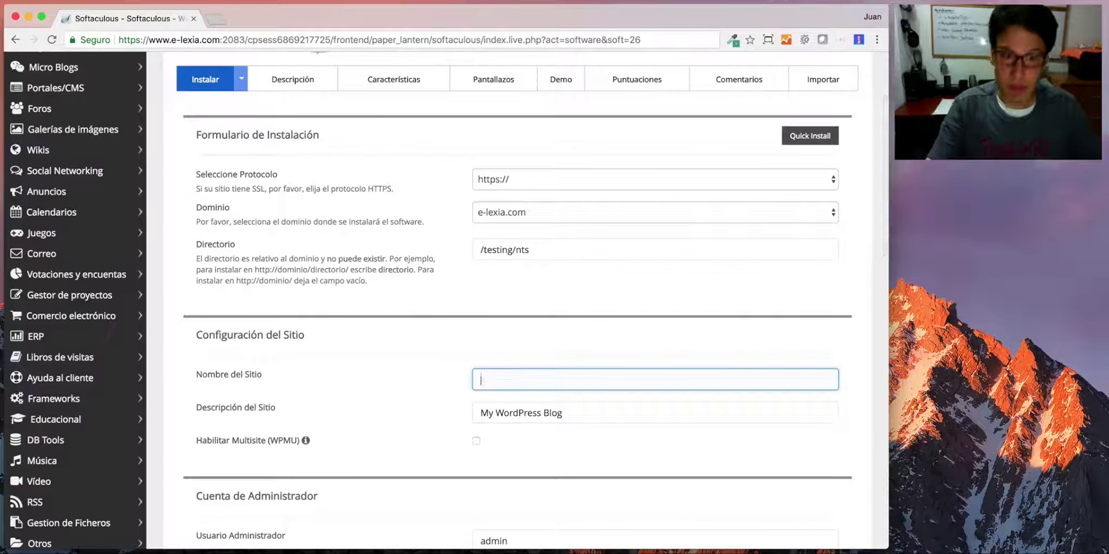
type("Nuevo ")
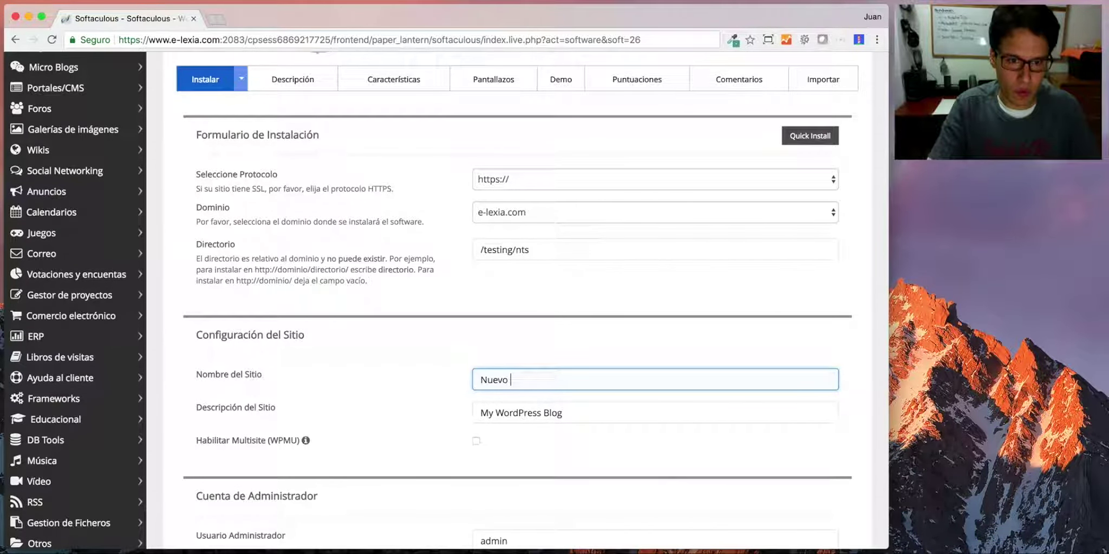
type("Turismo Sonsón")
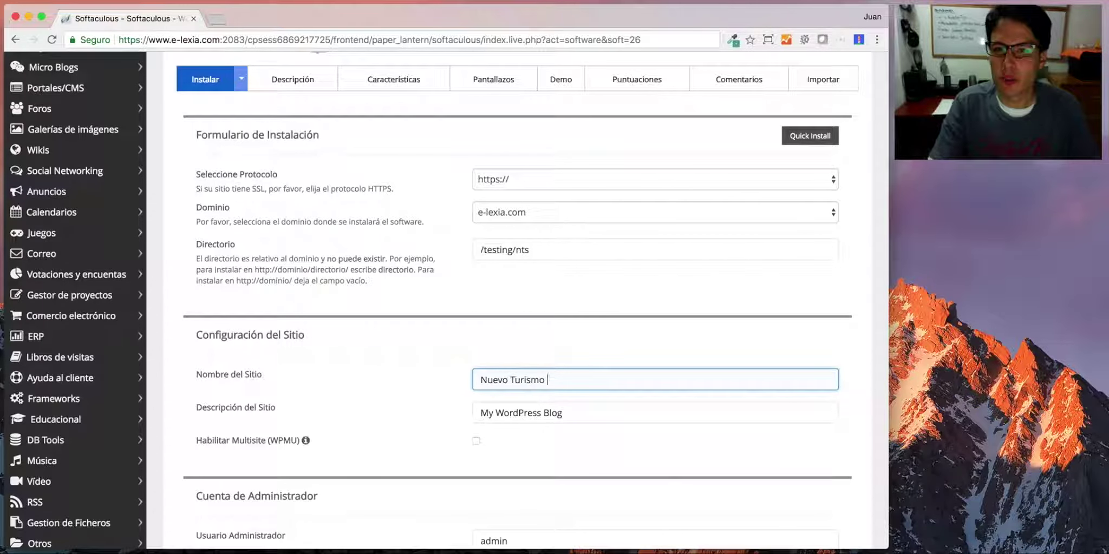
Set the site description to "Sitio de prueba".
key("Tab")
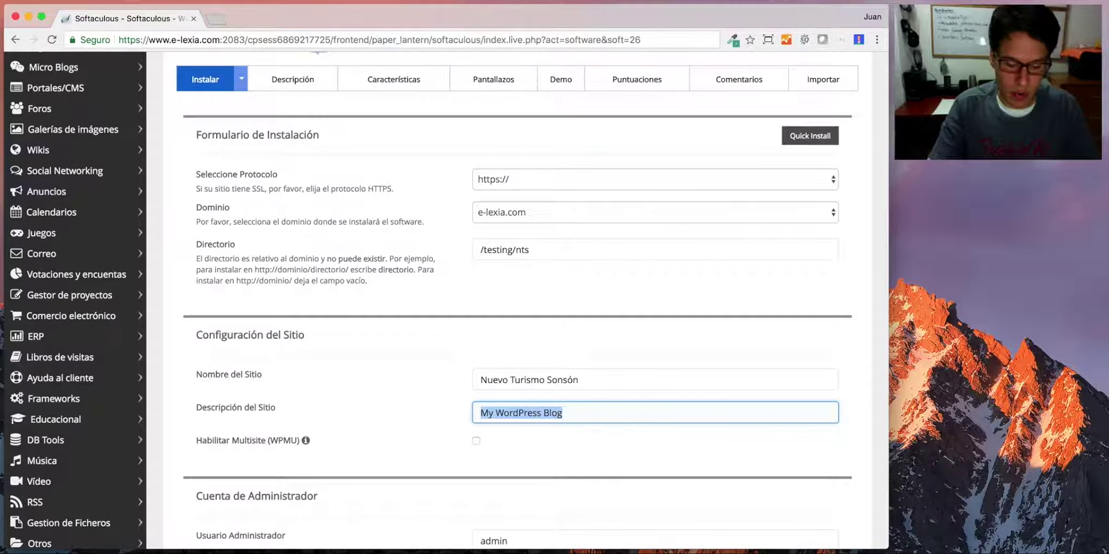
type("Sitio de p")
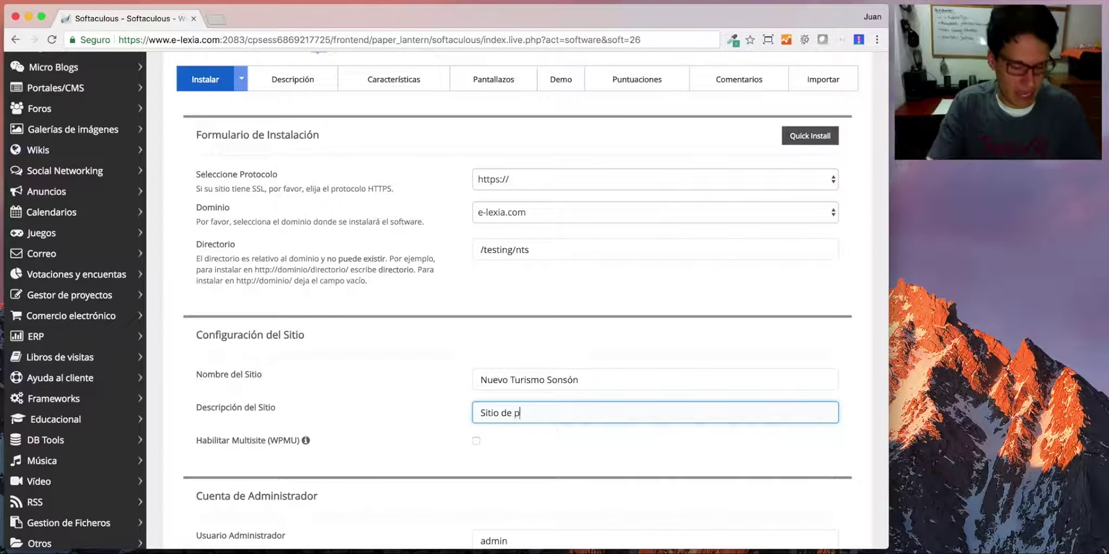
type("rueba")
Replace the default administrator username with "nts-administrador".
scroll(517, 300, "down", 3)
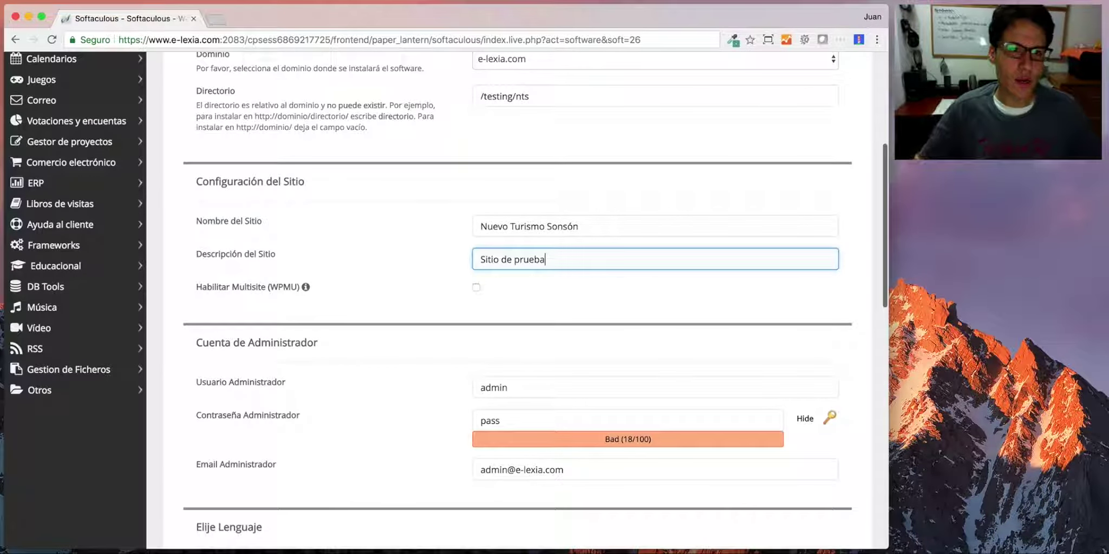
scroll(567, 141, "down", 1)
double_click(488, 316)
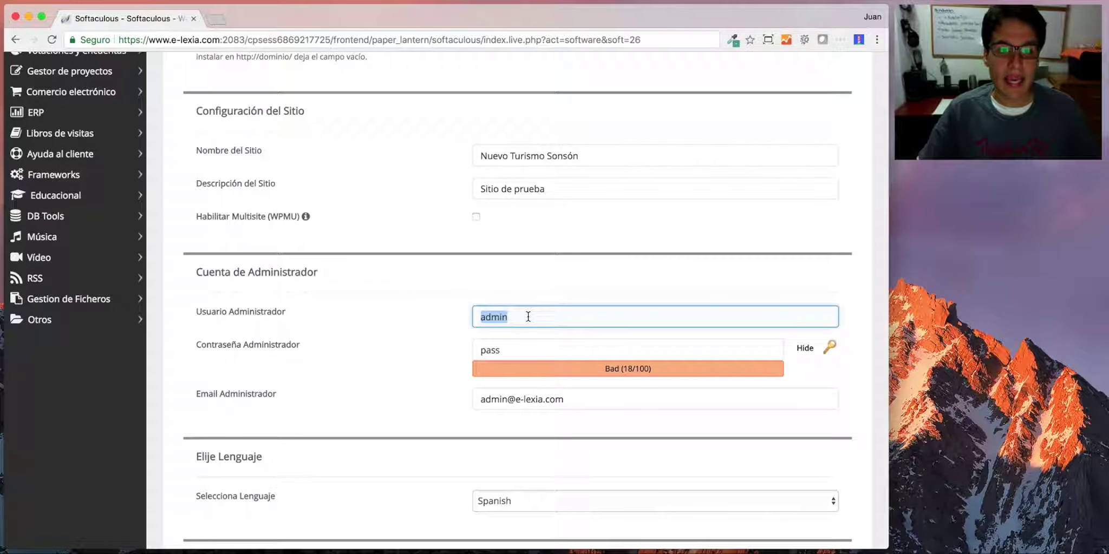
scroll(482, 316, "down", 1)
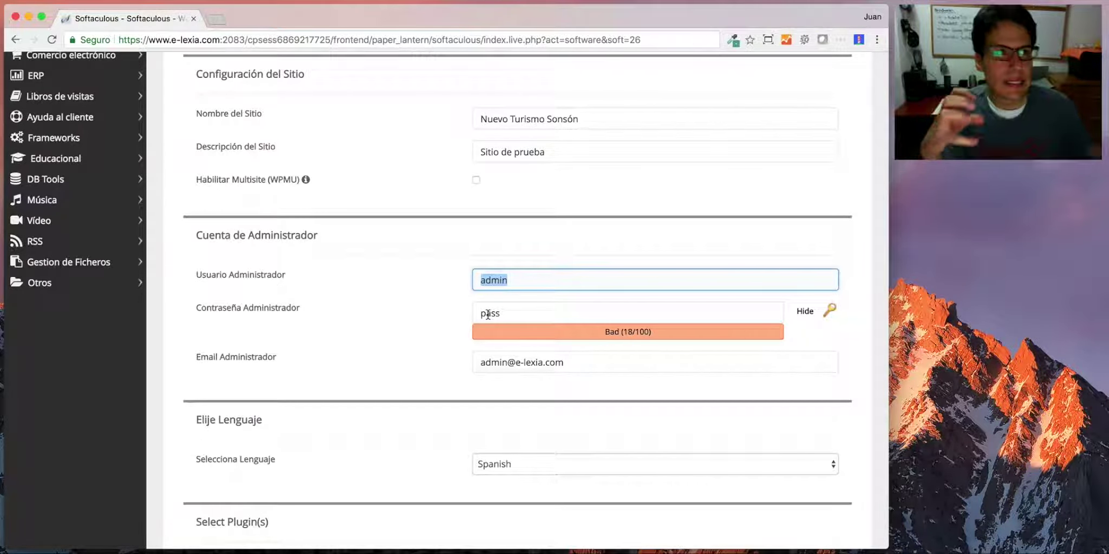
type("nt")
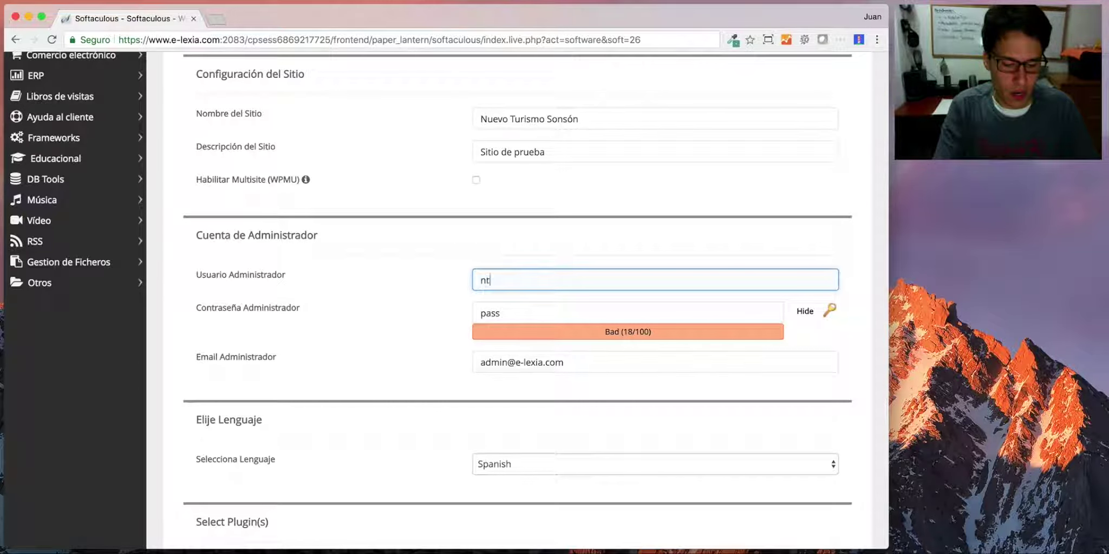
type("s-administrador")
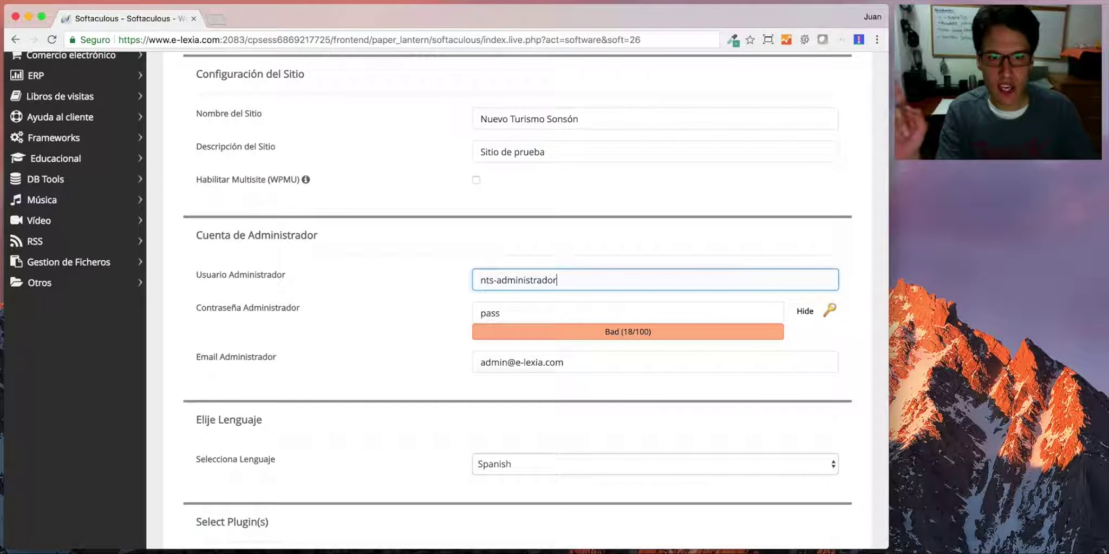
Generate a random administrator password for the site and copy it.
key("Tab")
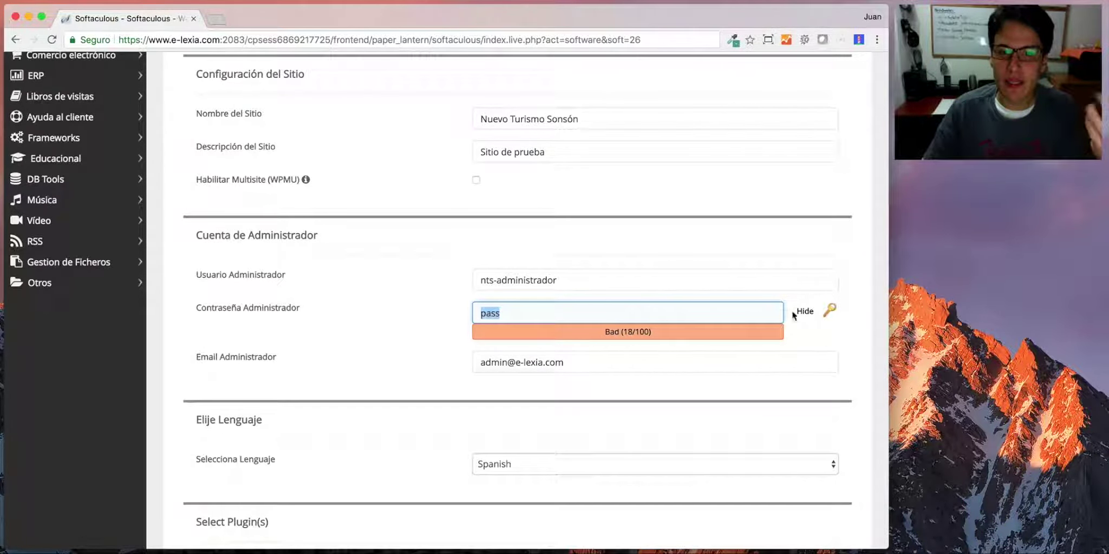
left_click(831, 313)
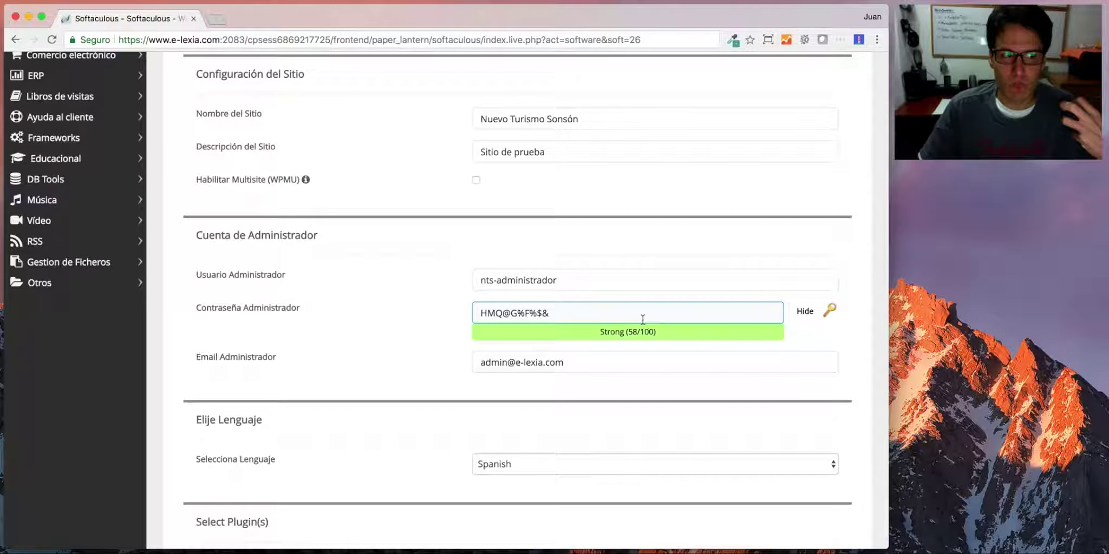
left_click_drag(644, 318, 478, 313)
key("super+c")
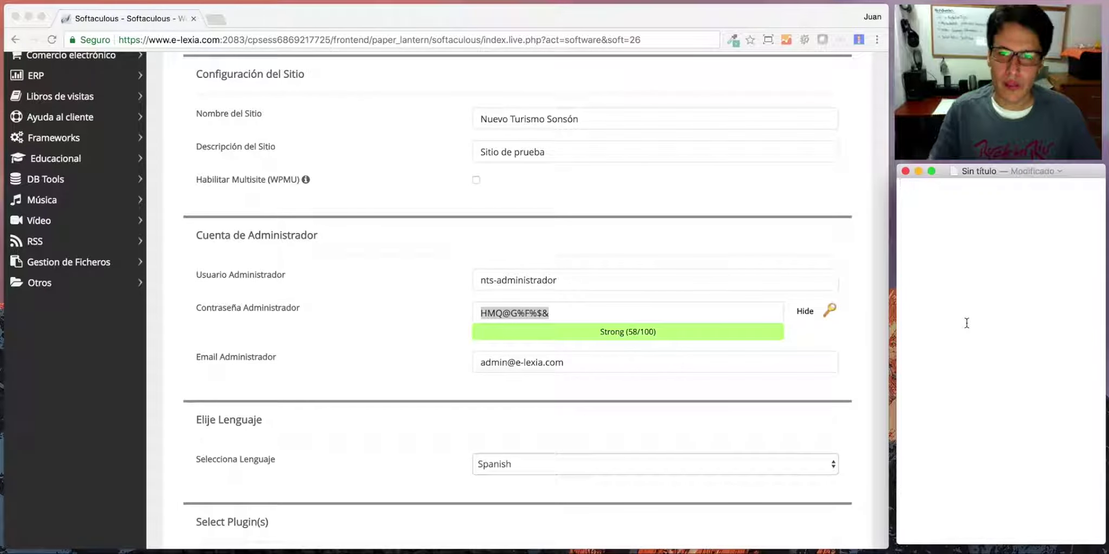
In the untitled text document, note the username "nts-administrador" in lowercase and paste the administrator password on the line below.
type("nts-a")
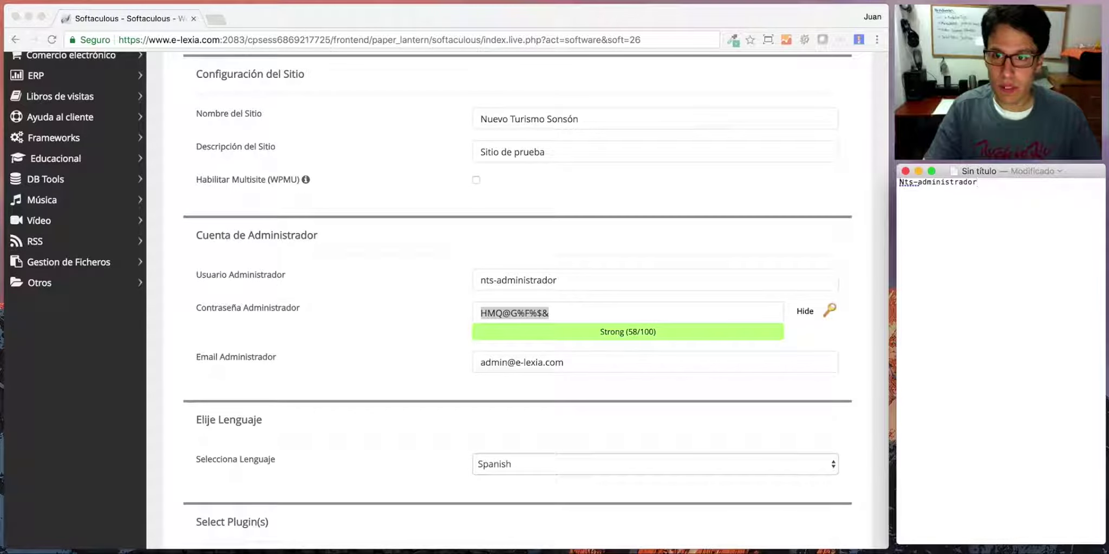
left_click(902, 182)
key("BackSpace")
type("n")
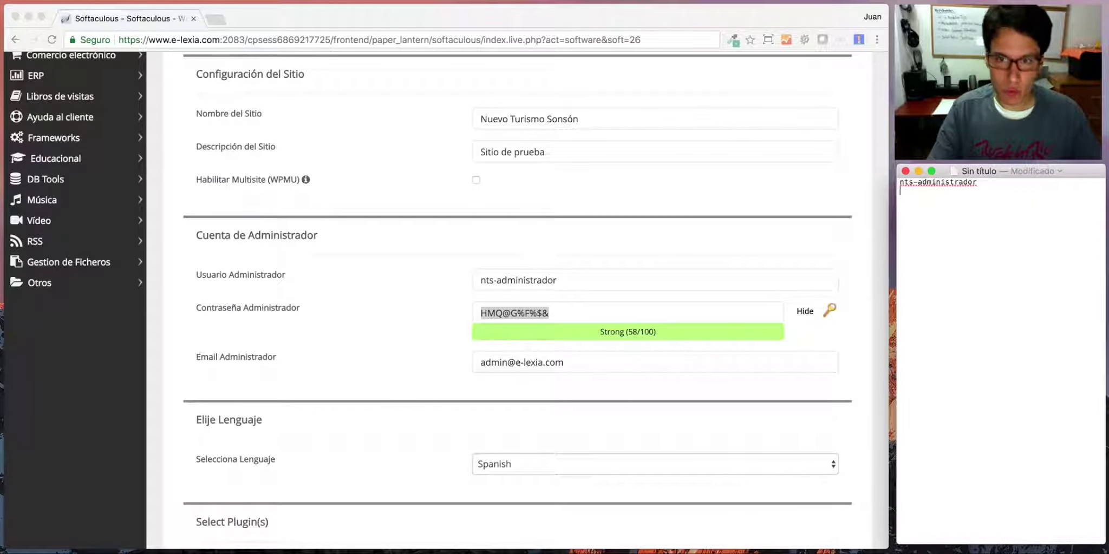
key("super+v")
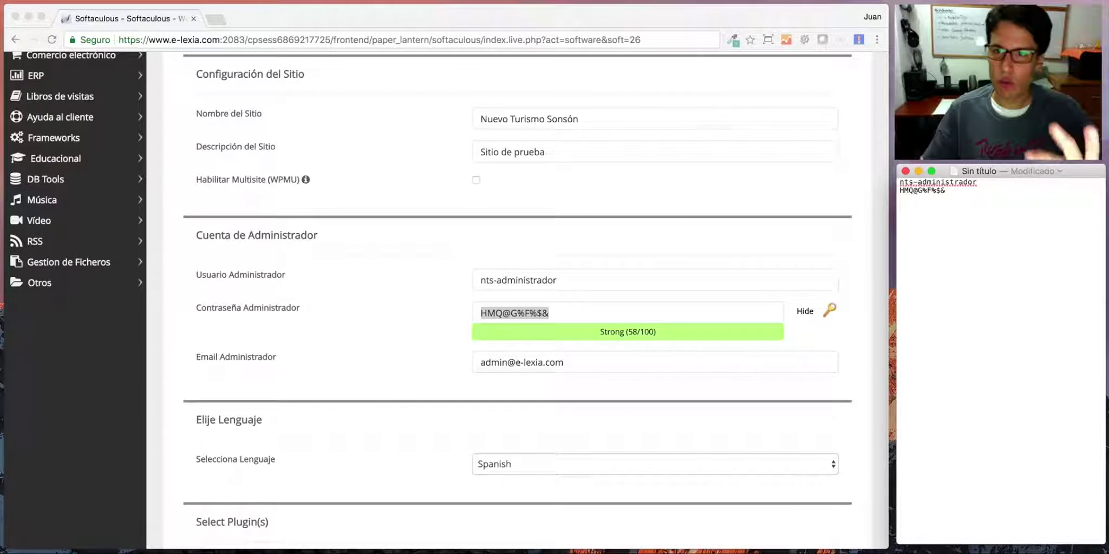
Switch back to the installation form in Chrome and select Spanish as the site language.
key("super+Tab")
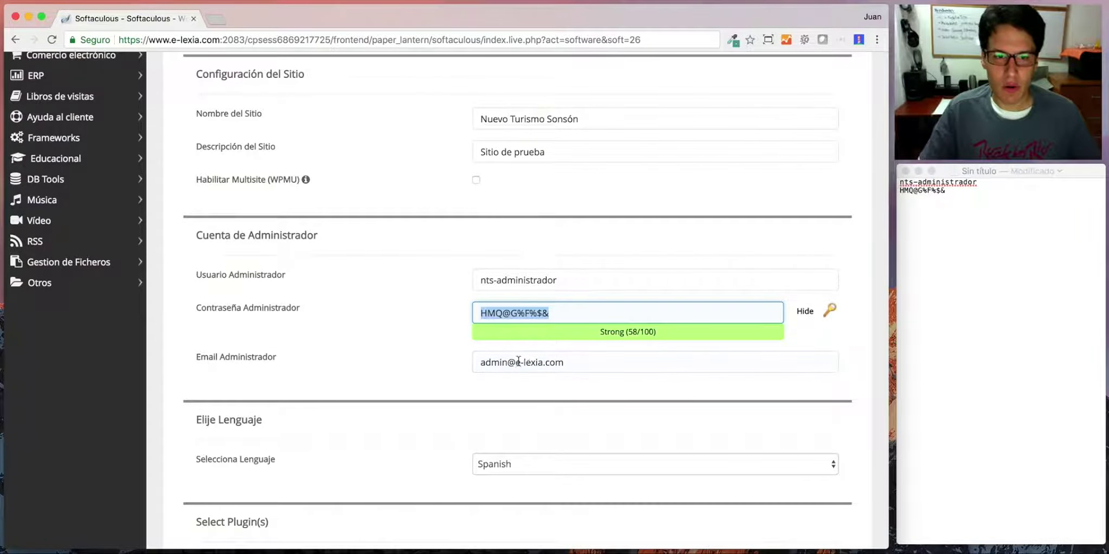
scroll(530, 369, "down", 3)
scroll(529, 370, "down", 3)
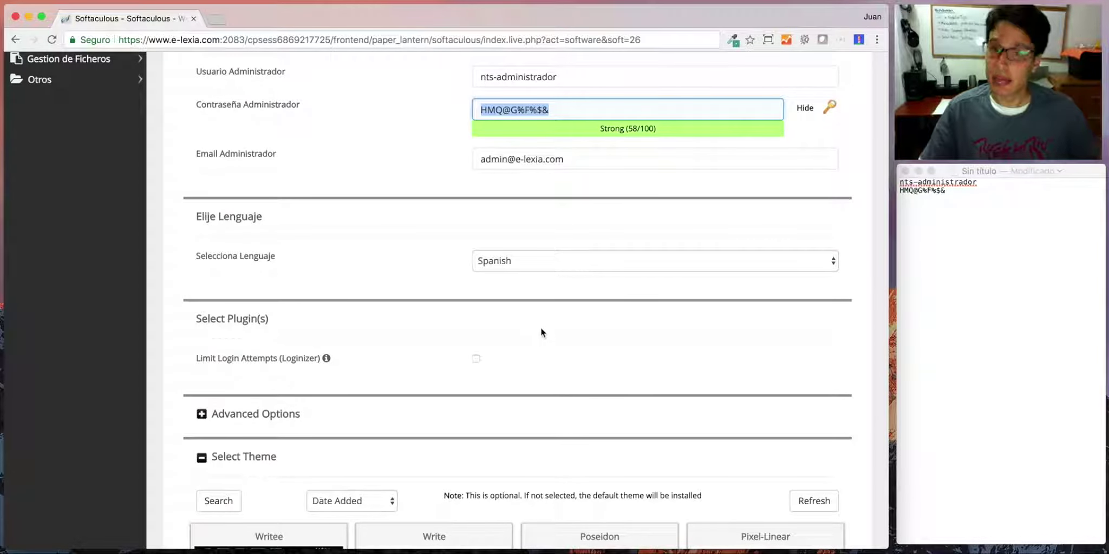
scroll(533, 319, "down", 2)
left_click(253, 193)
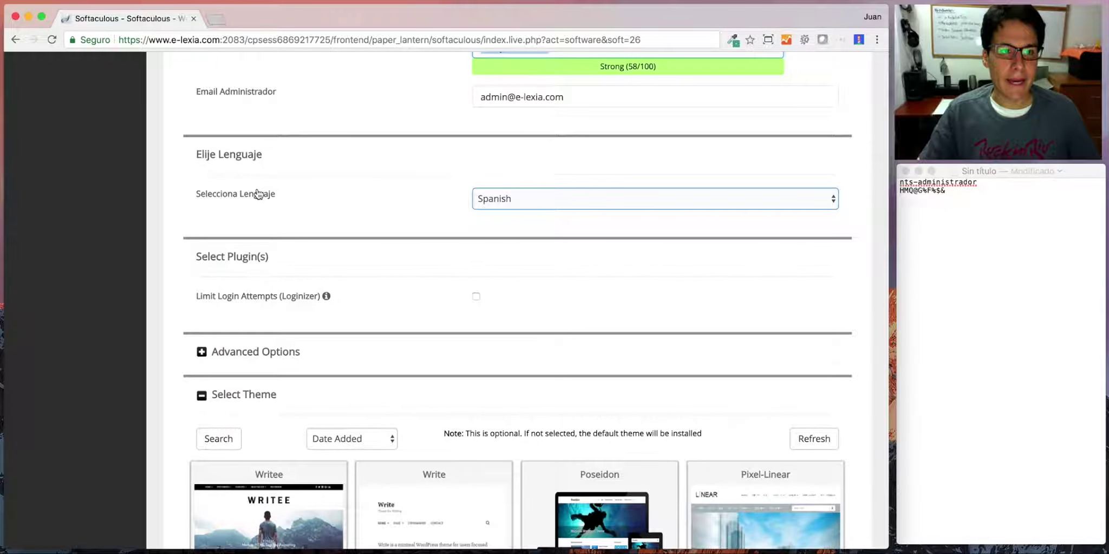
left_click(295, 210)
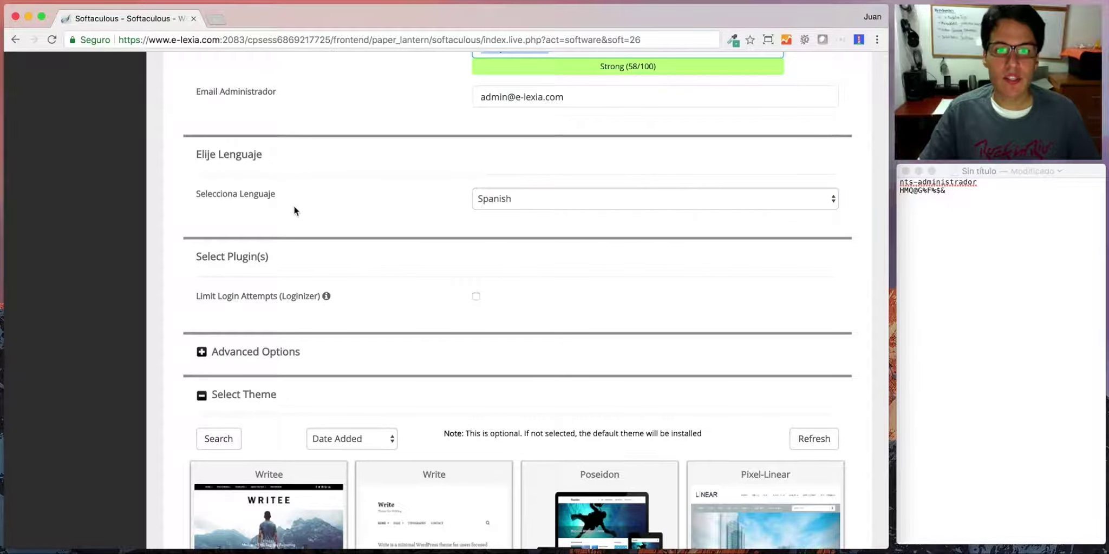
left_click(629, 199)
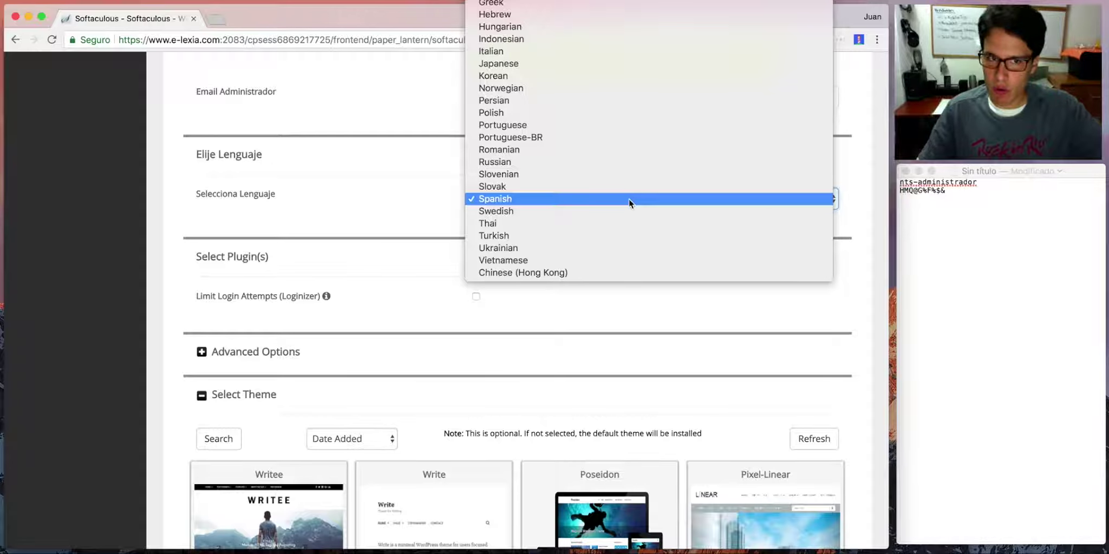
left_click(626, 201)
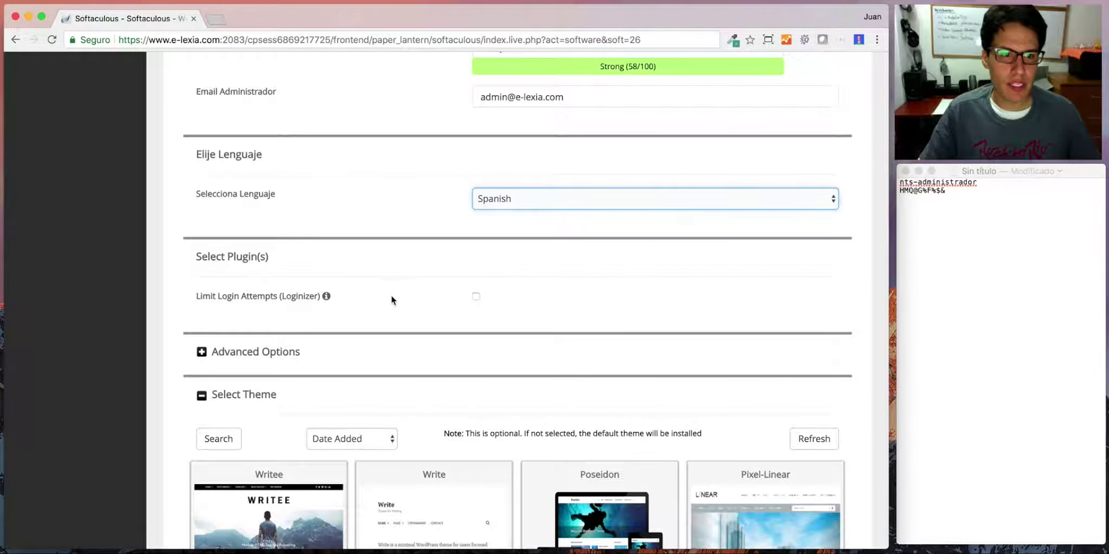
Expand the advanced installation options and replace the default database name with "wp-nts".
scroll(433, 287, "down", 1)
scroll(460, 271, "up", 2)
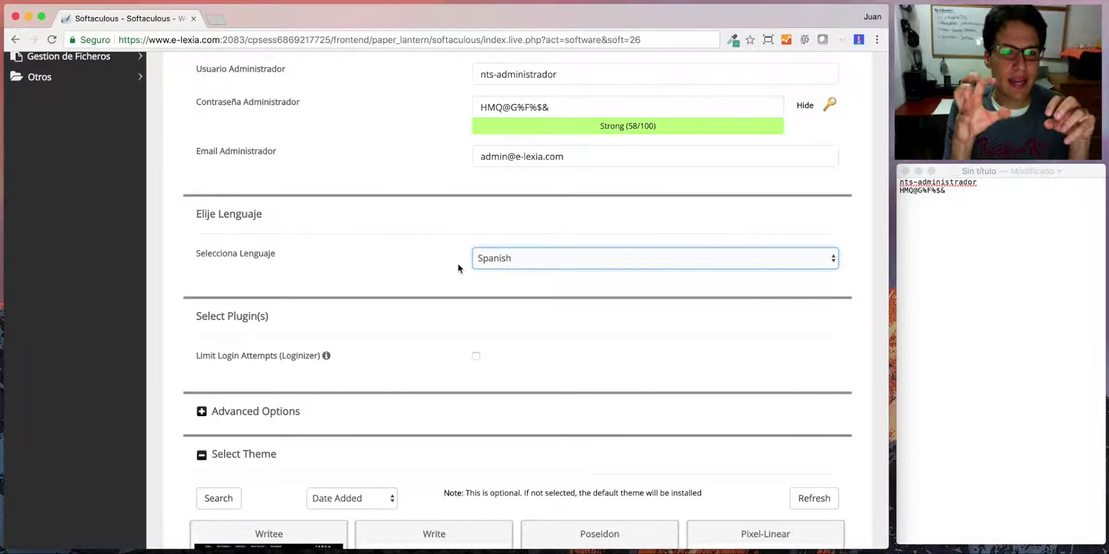
left_click(293, 411)
scroll(458, 278, "down", 5)
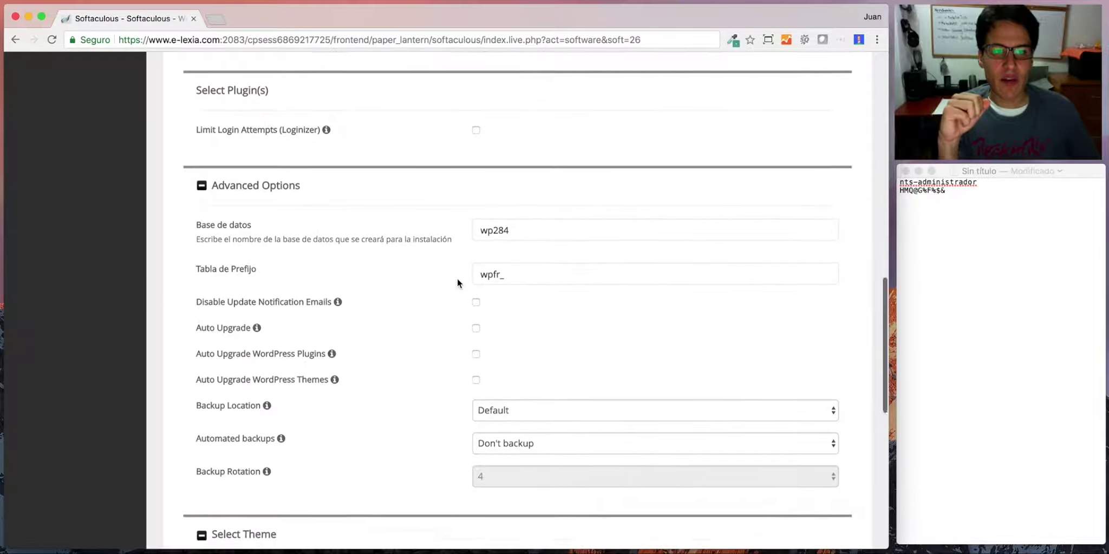
scroll(457, 279, "down", 1)
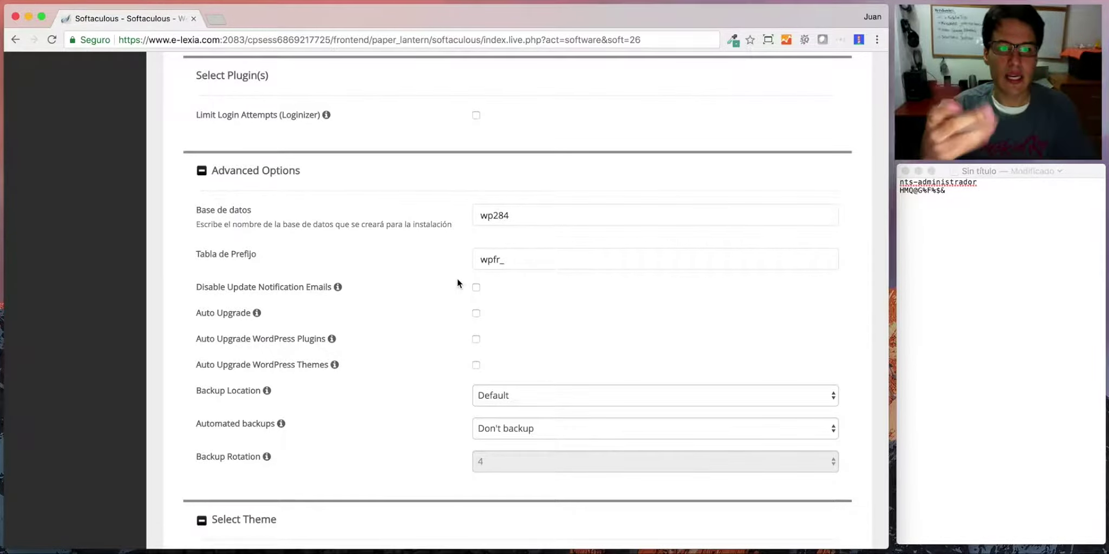
left_click(497, 215)
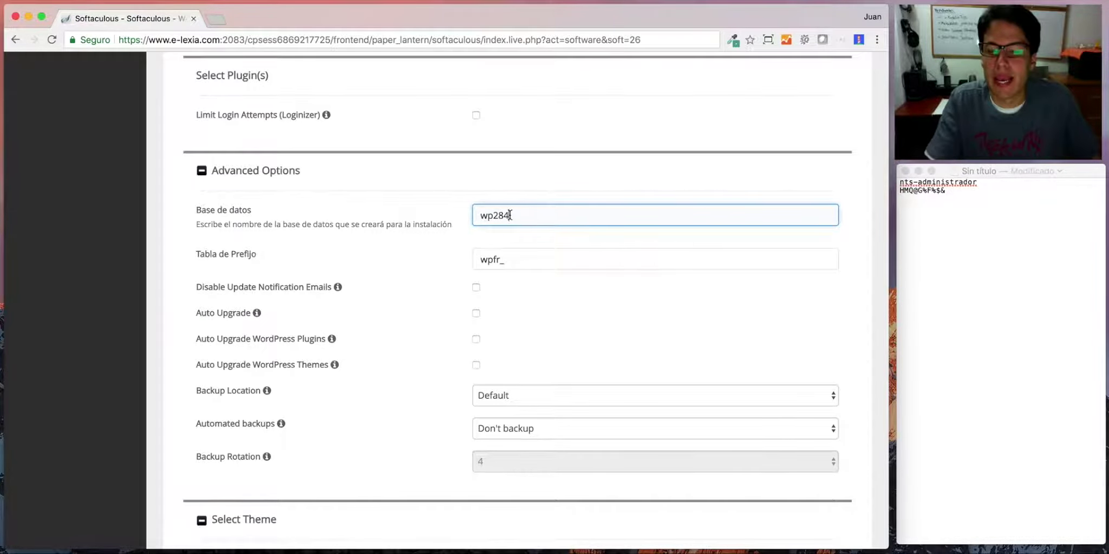
key("BackSpace")
key("BackSpace")
key("BackSpace")
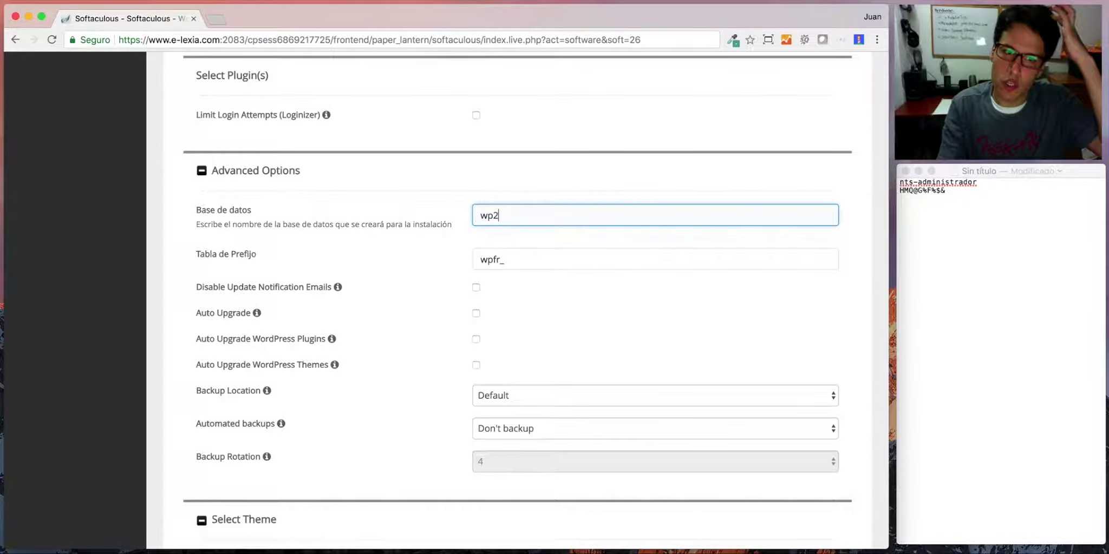
type("-nts")
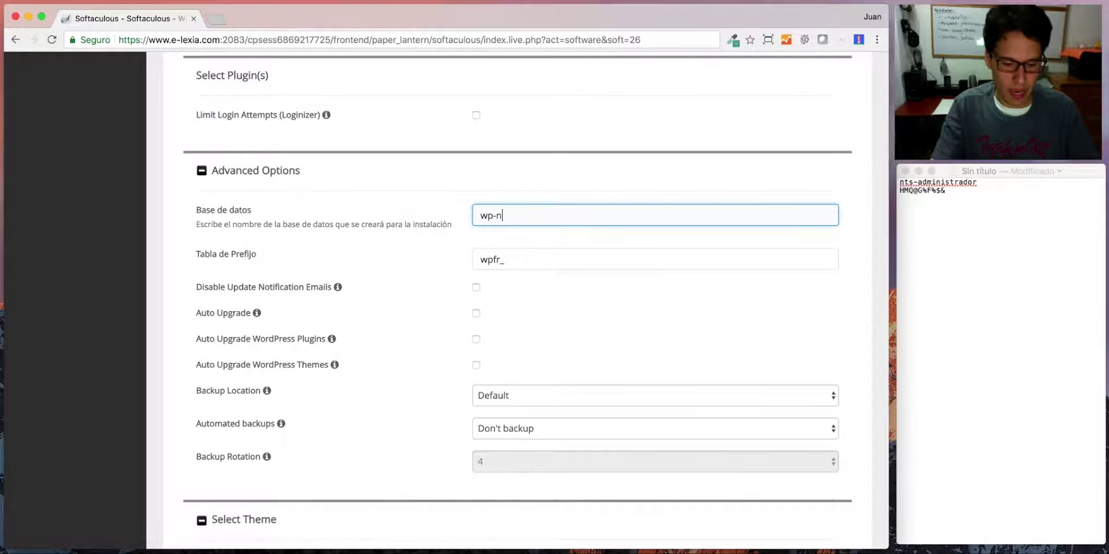
left_click(503, 255)
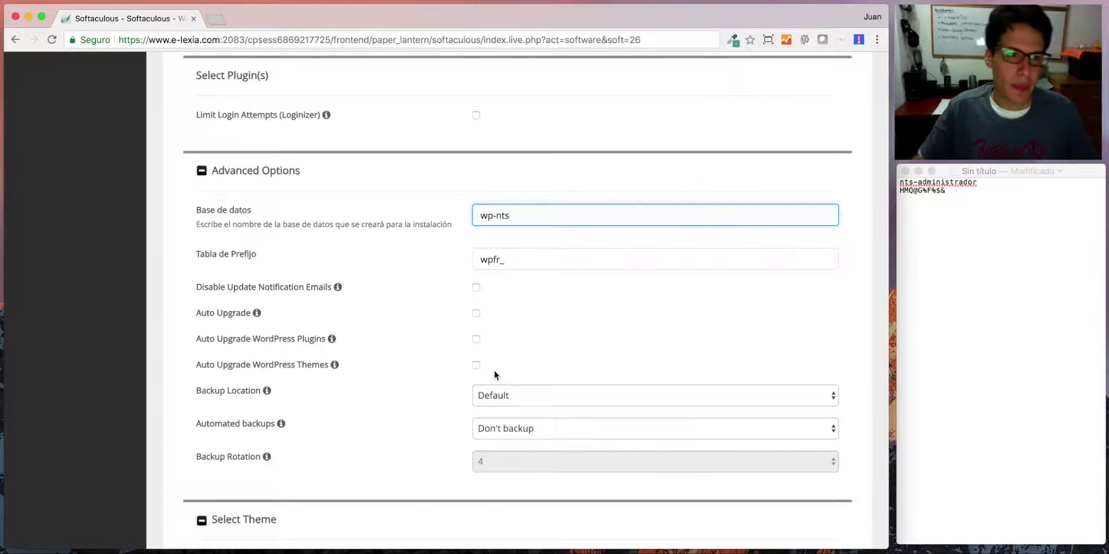
Examine the table prefix, update and backup options, including the choices available for the backup location.
scroll(493, 303, "down", 2)
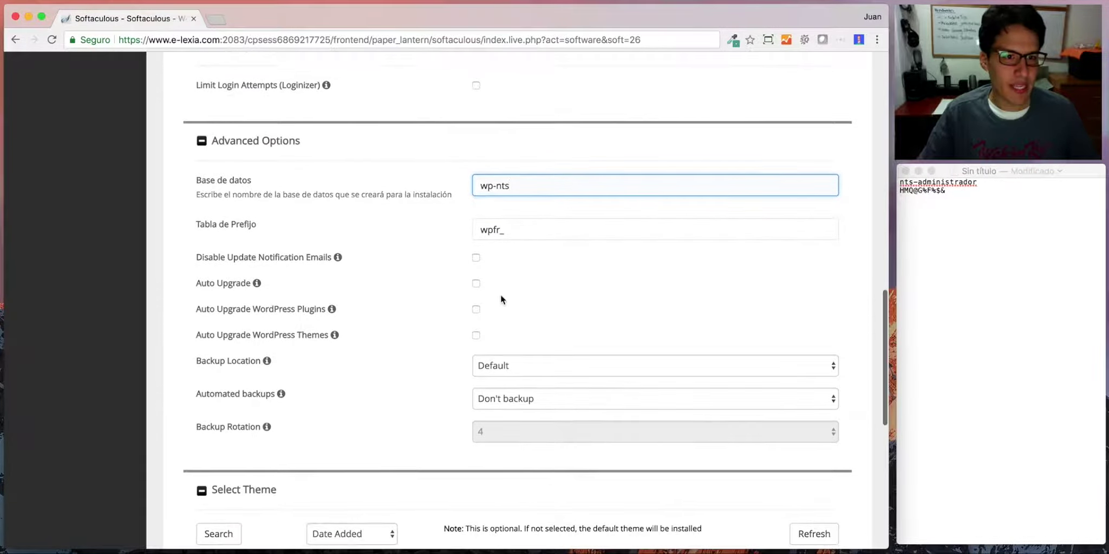
scroll(466, 256, "down", 1)
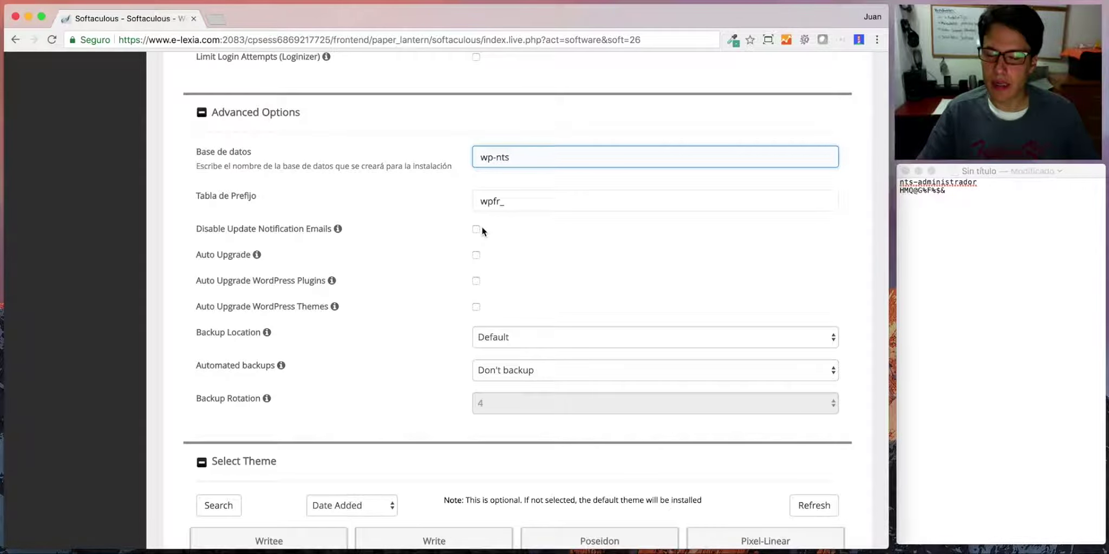
mouse_move(258, 256)
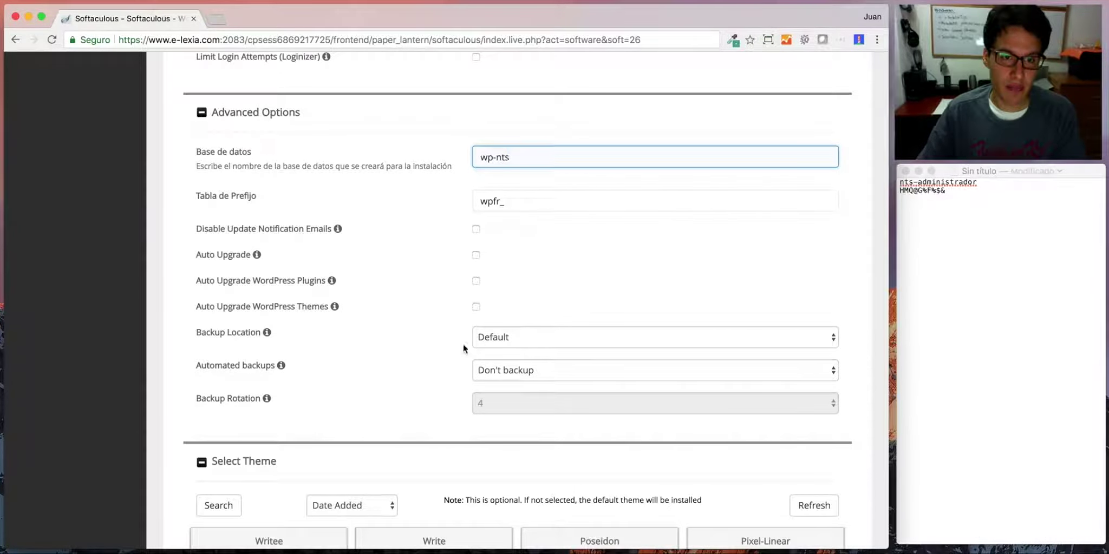
scroll(470, 303, "down", 1)
scroll(470, 303, "down", 2)
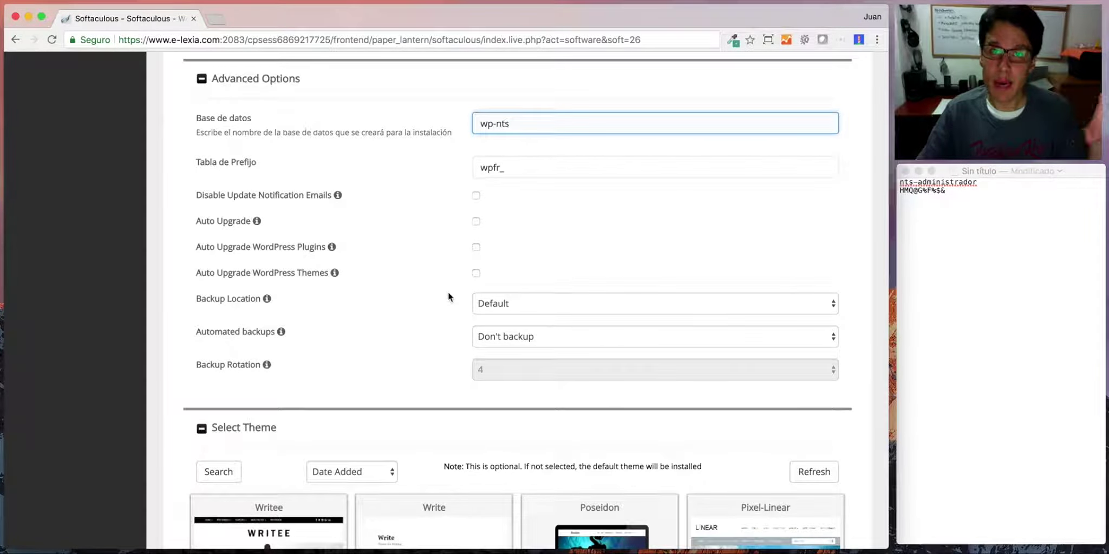
scroll(460, 284, "down", 1)
scroll(463, 287, "down", 2)
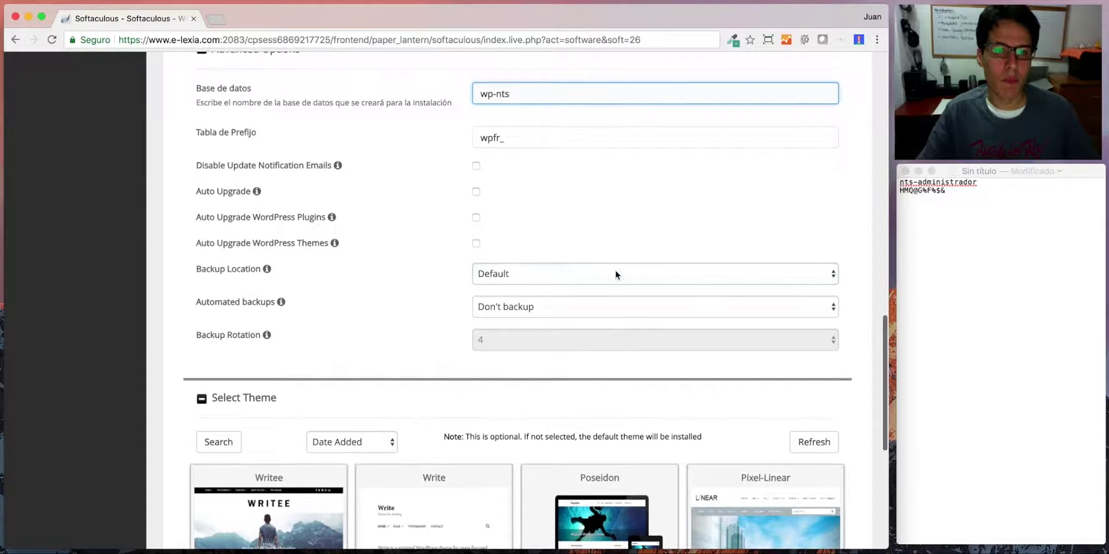
left_click(542, 277)
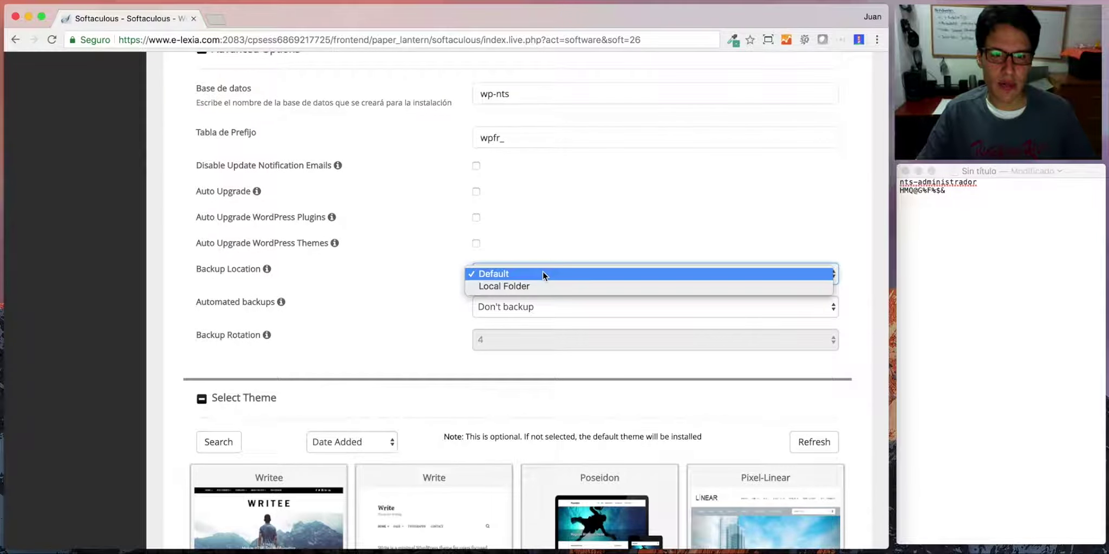
left_click(559, 247)
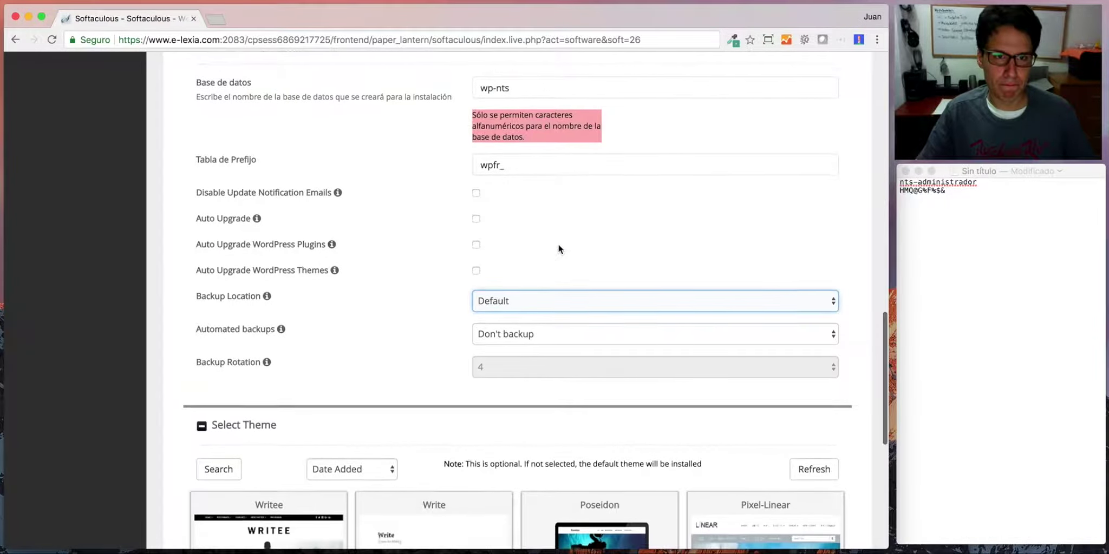
Remove the hyphen from the database name so it reads "wpnts".
scroll(559, 244, "down", 1)
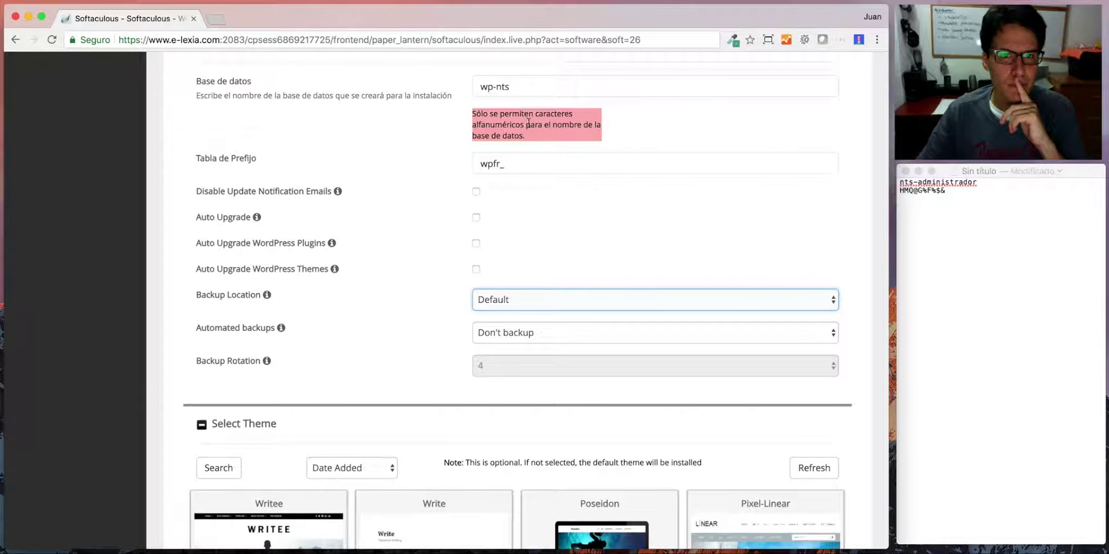
left_click(495, 87)
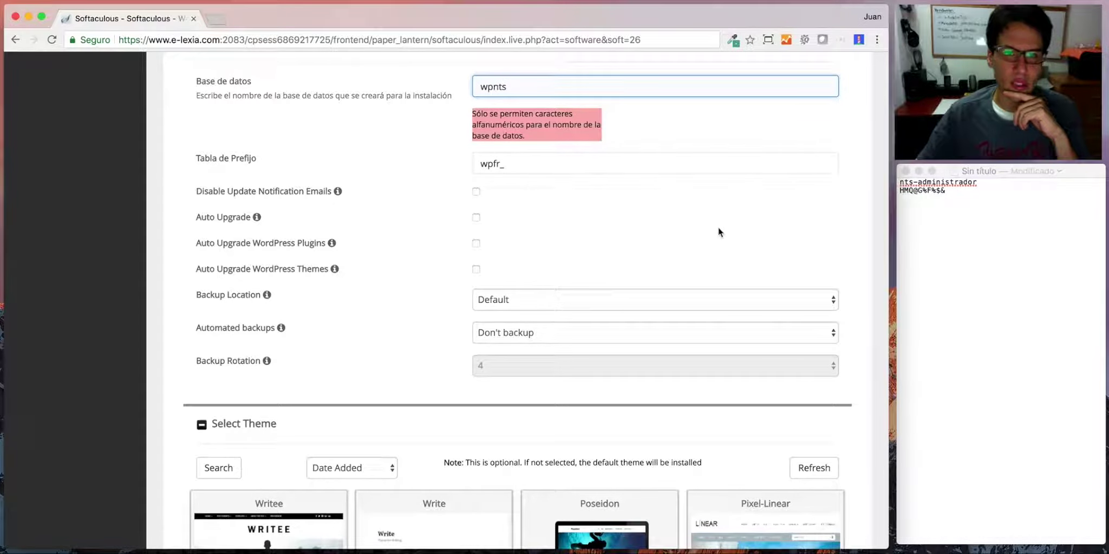
scroll(725, 228, "down", 4)
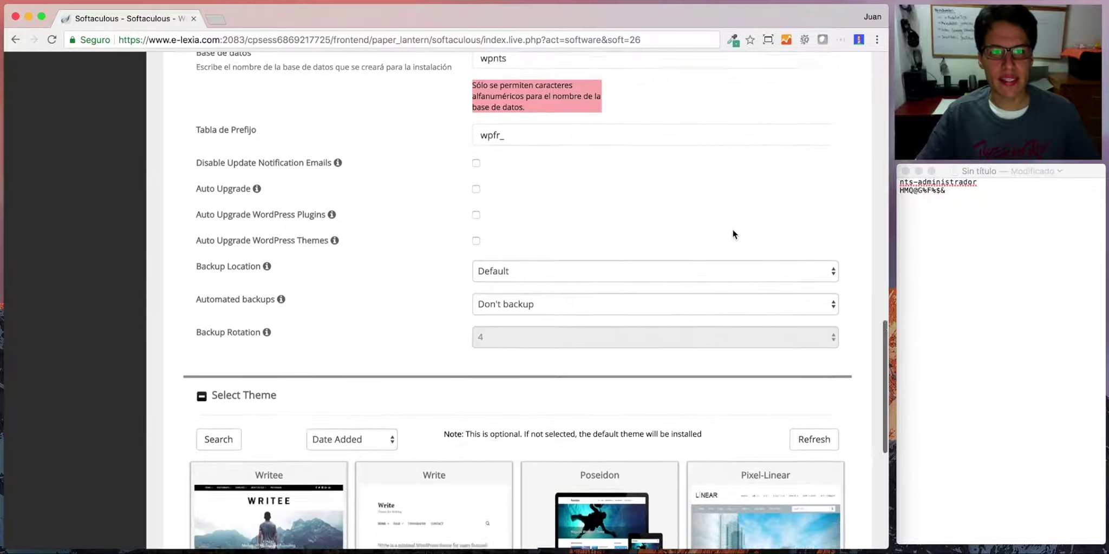
Select the Poseidon theme for the new WordPress site.
scroll(722, 235, "up", 15)
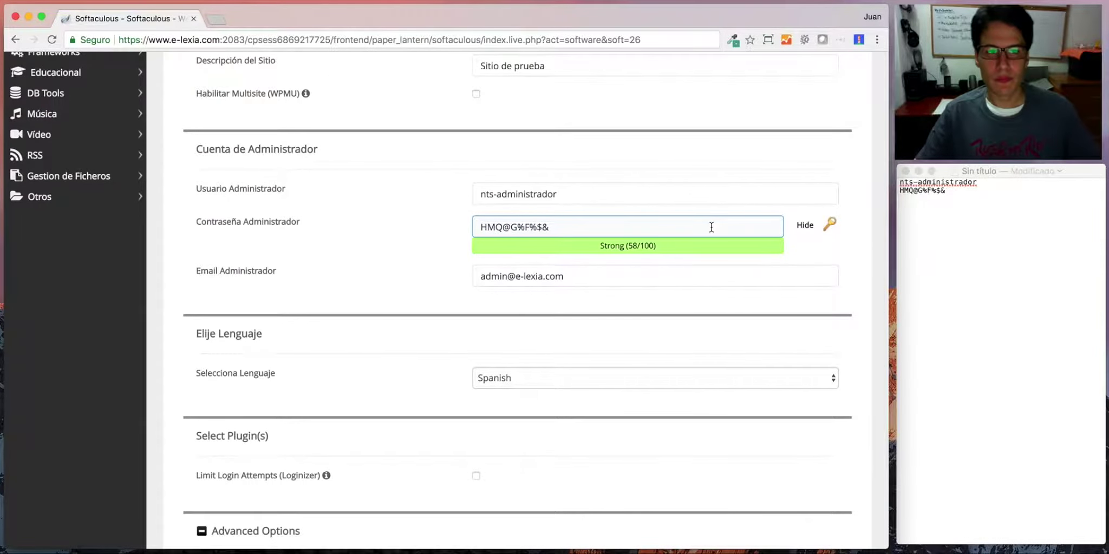
scroll(717, 230, "down", 6)
scroll(714, 231, "down", 2)
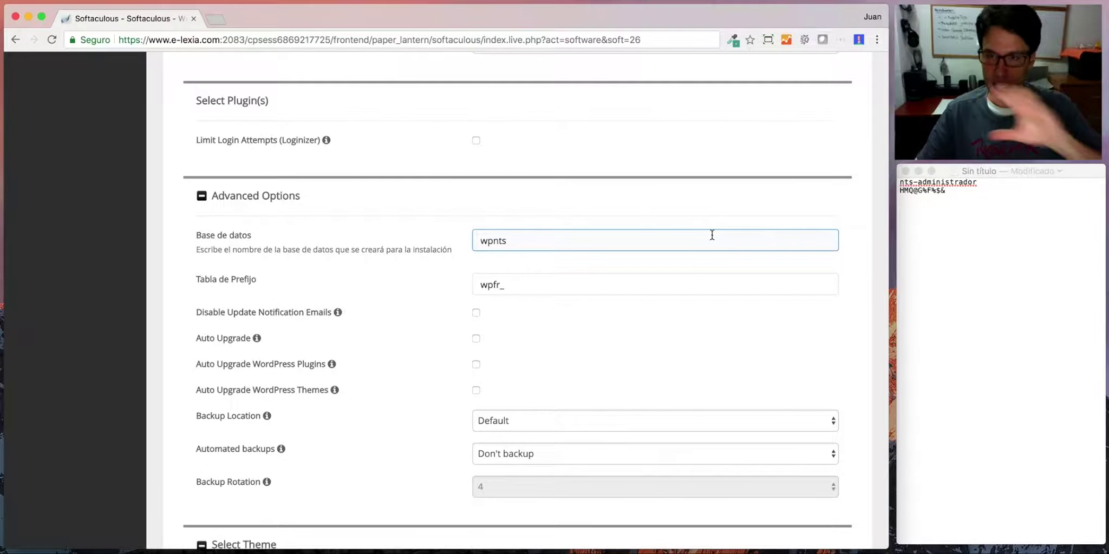
scroll(676, 243, "down", 4)
scroll(656, 247, "down", 5)
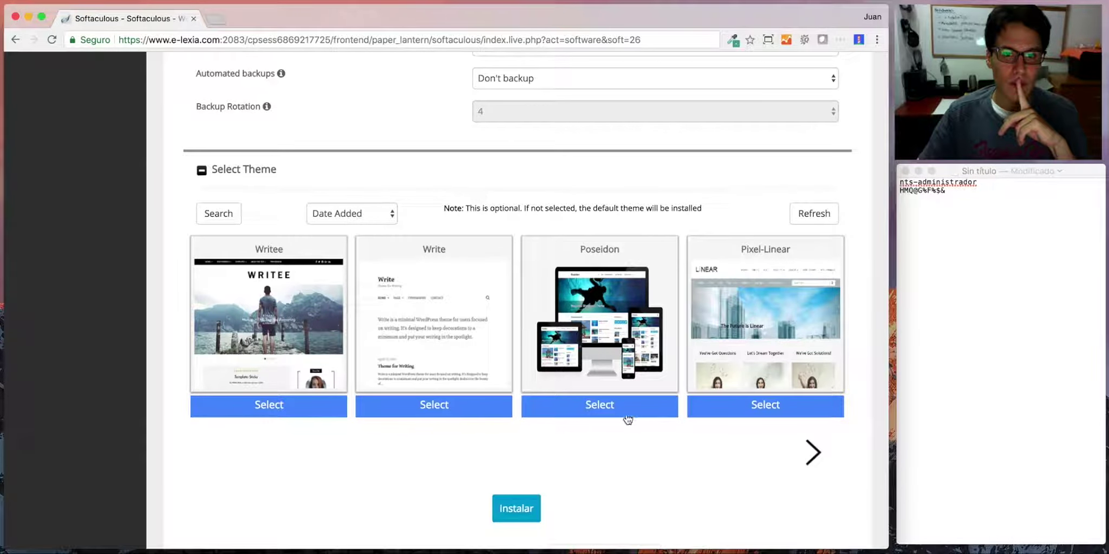
left_click(605, 416)
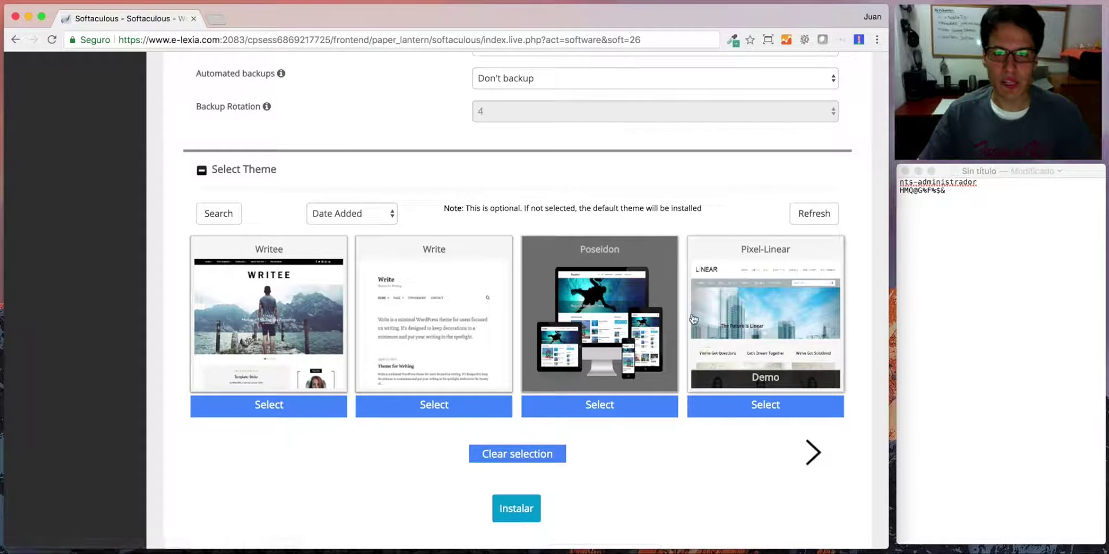
Review the completed installation form, covering the protocol, domain, directory, site details, administrator account, language and database name.
scroll(693, 318, "up", 15)
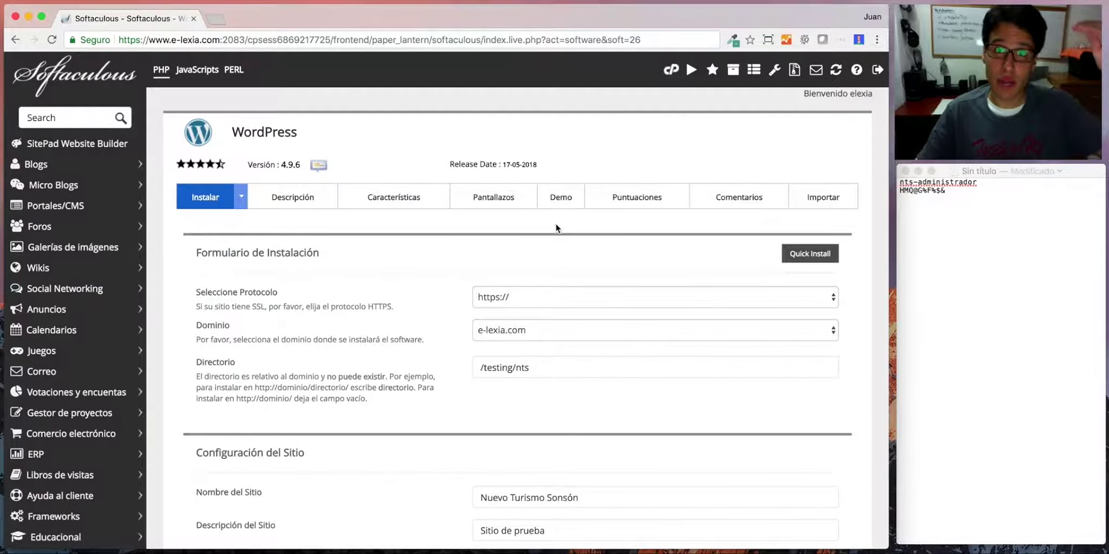
scroll(551, 224, "down", 3)
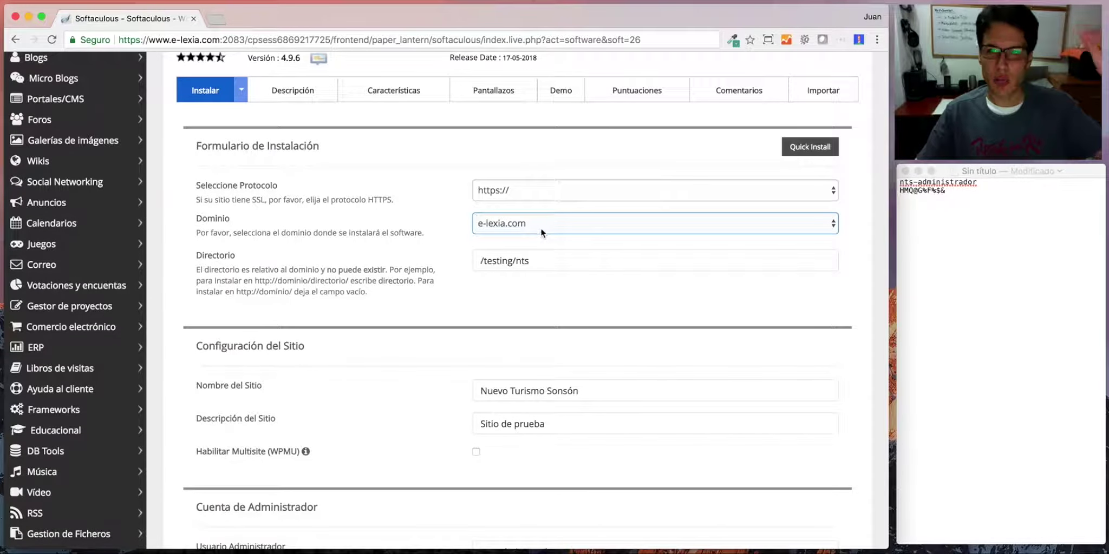
left_click(525, 259)
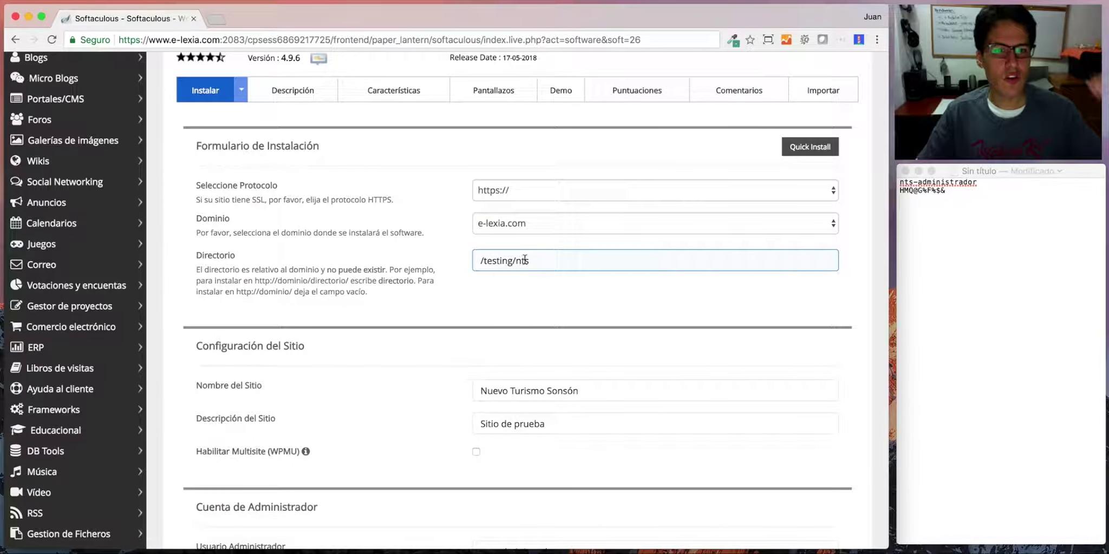
scroll(537, 263, "down", 6)
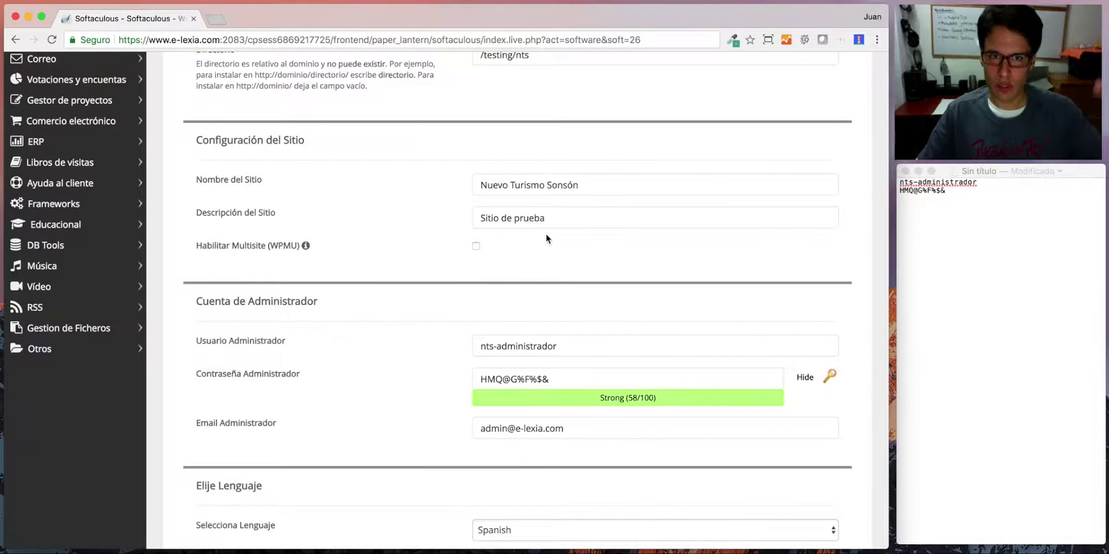
scroll(546, 238, "down", 7)
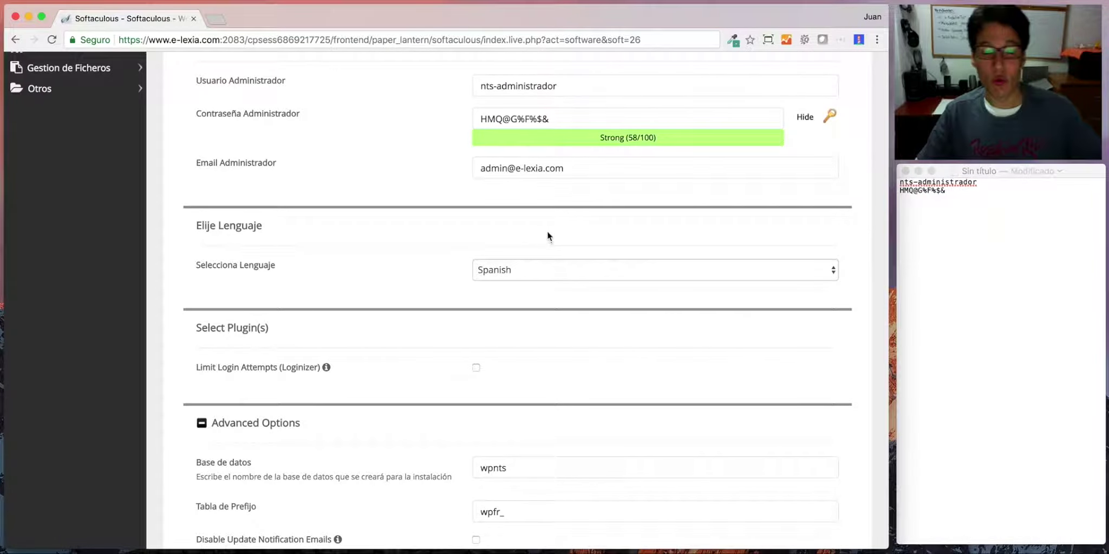
scroll(548, 236, "up", 1)
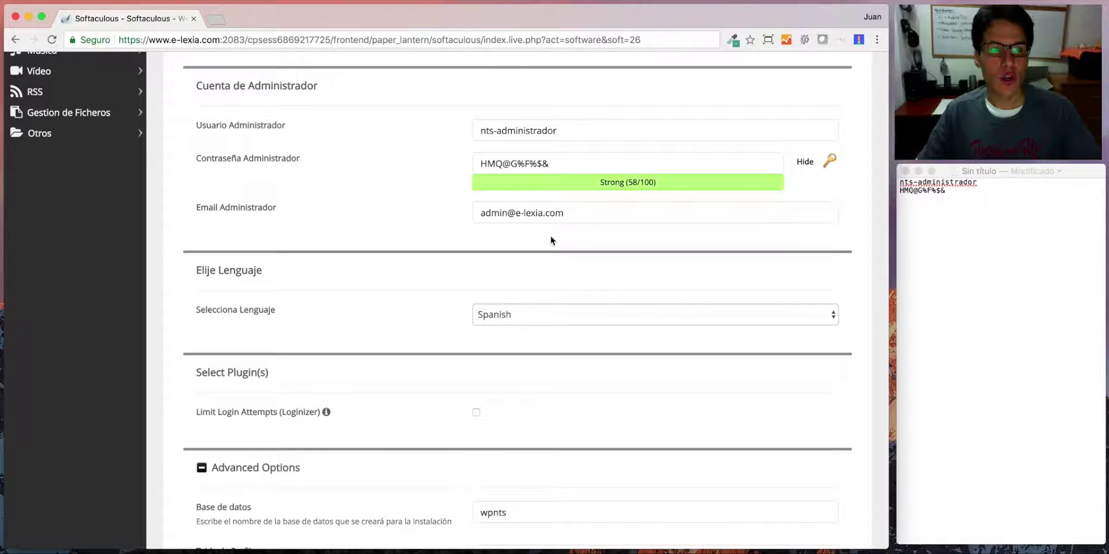
scroll(552, 234, "down", 1)
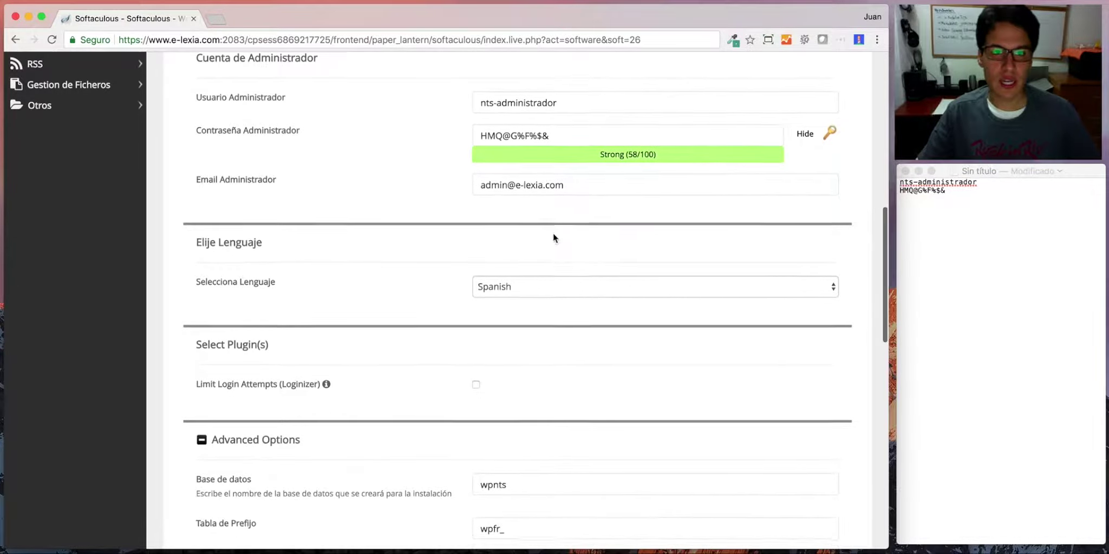
scroll(556, 232, "up", 1)
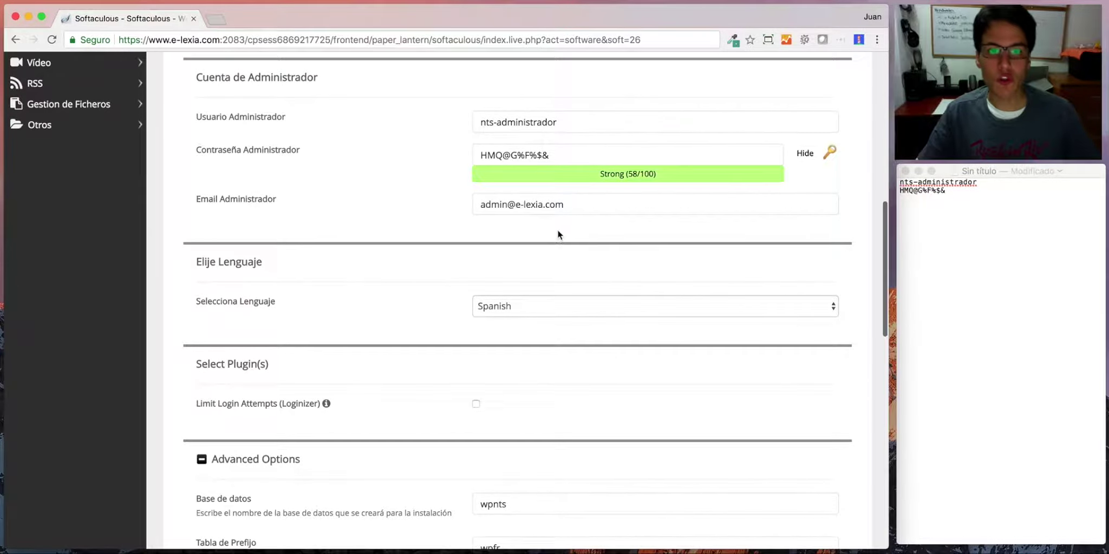
Examine the password and e-mail fields of the administrator account.
left_click(574, 156)
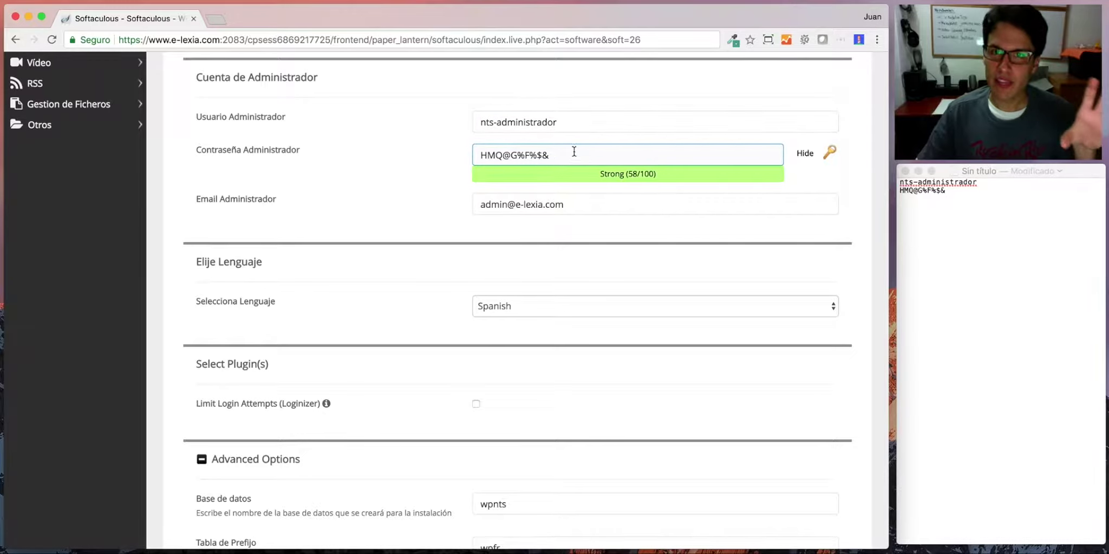
left_click(569, 171)
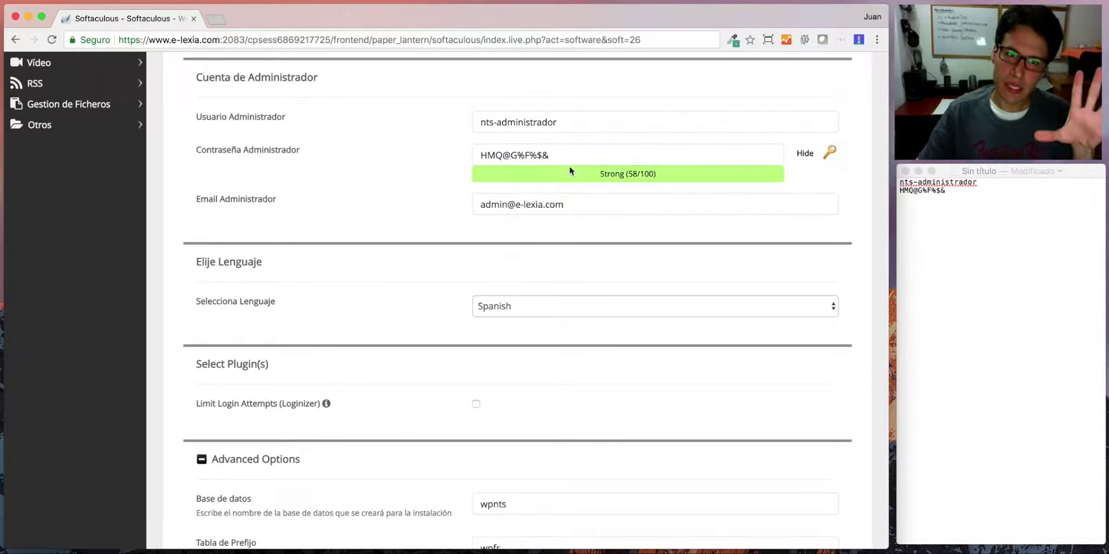
left_click(528, 157)
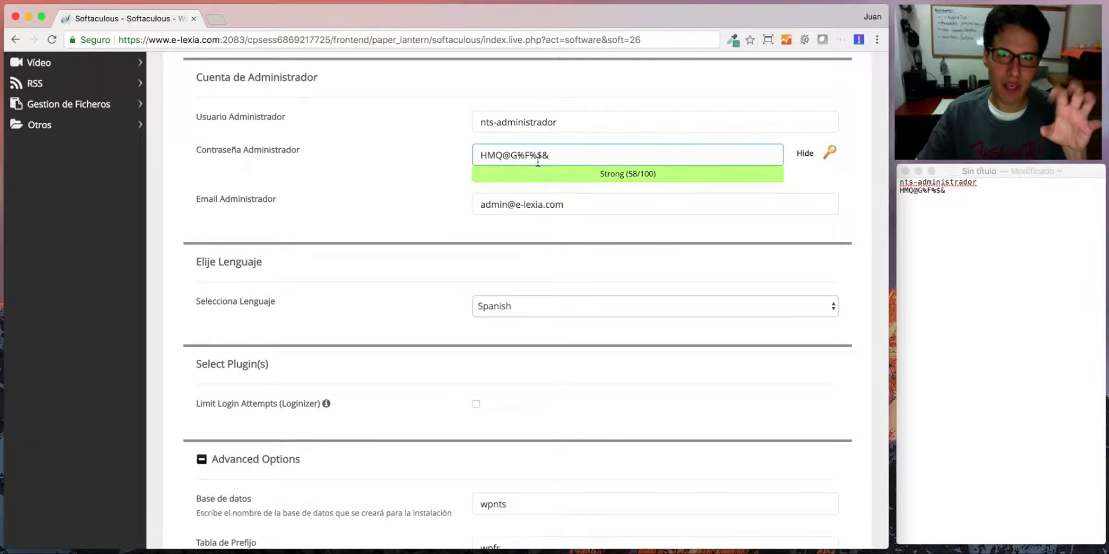
left_click(535, 170)
left_click(536, 167)
left_click(527, 193)
left_click(547, 189)
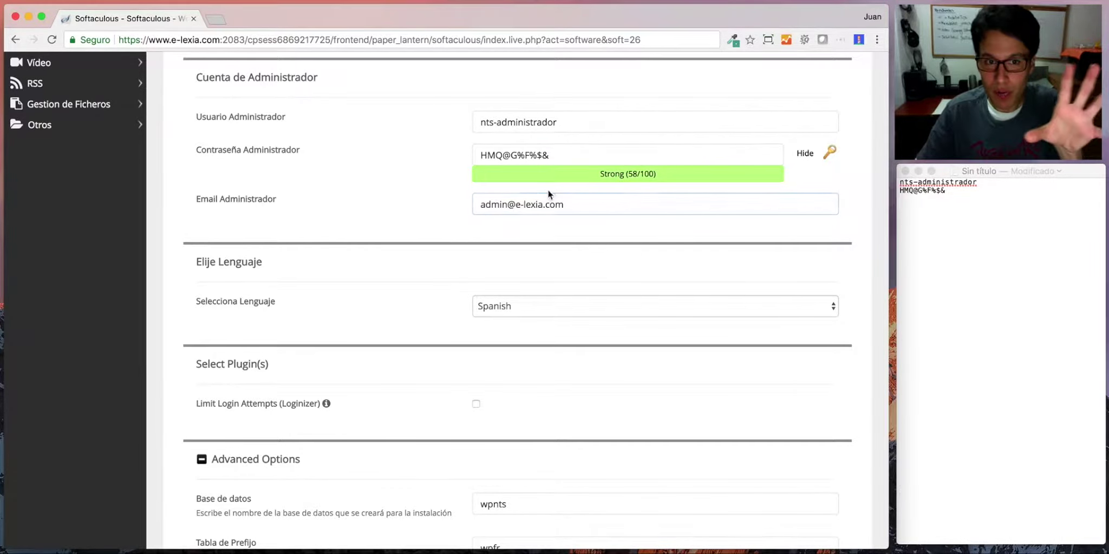
scroll(560, 188, "down", 2)
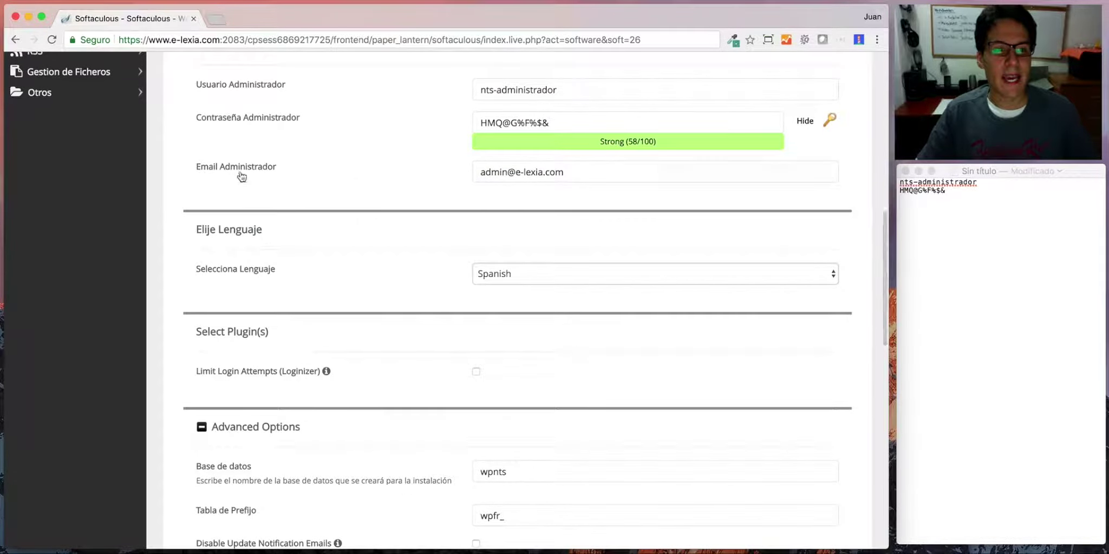
left_click(538, 168)
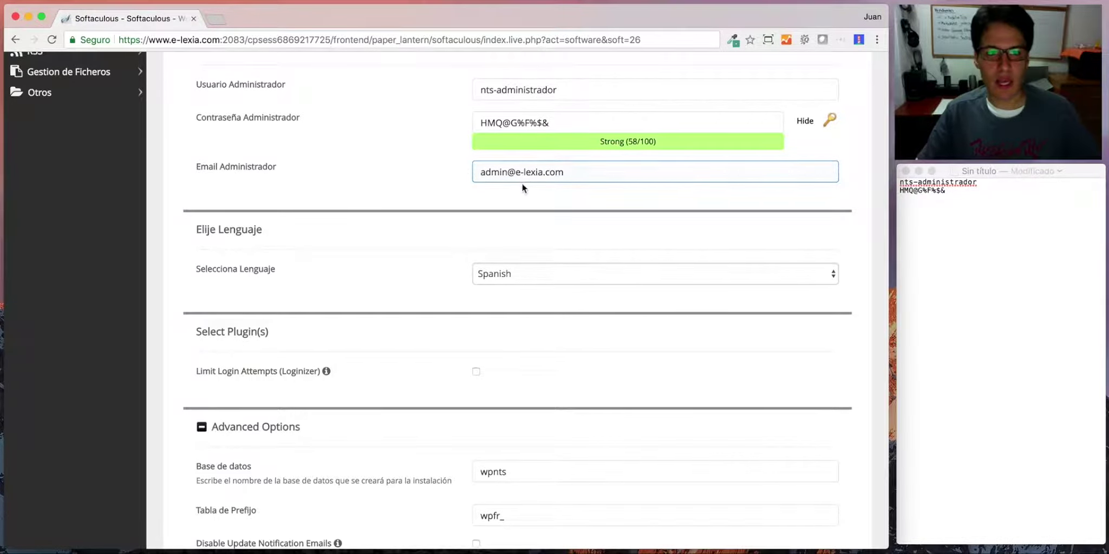
Review the language, plugin, database name, table prefix, automatic upgrade and automated backup options of the installation form.
scroll(522, 184, "down", 5)
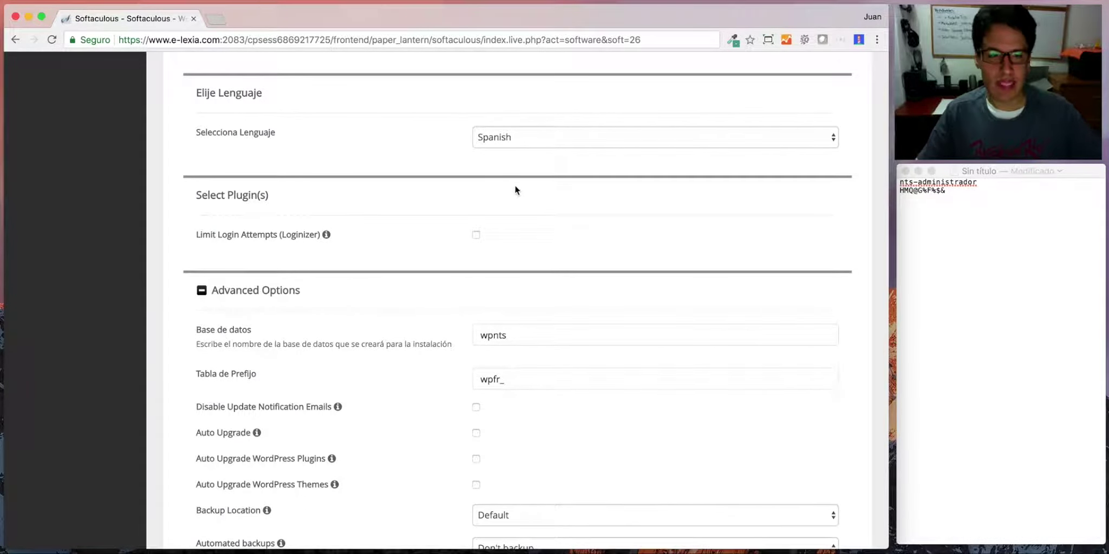
scroll(516, 187, "down", 6)
left_click(520, 180)
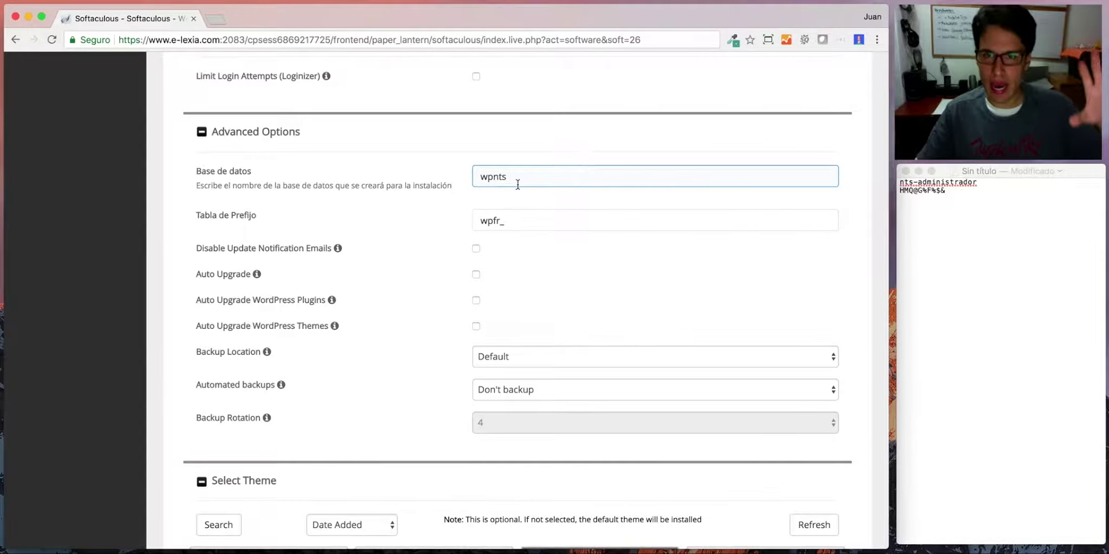
left_click(519, 189)
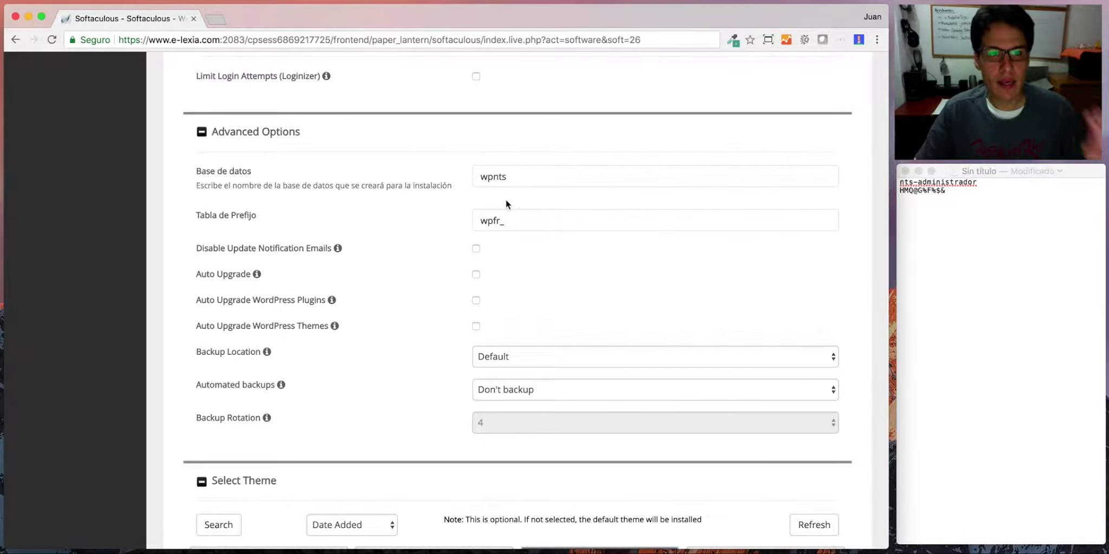
scroll(505, 200, "down", 1)
scroll(503, 207, "down", 1)
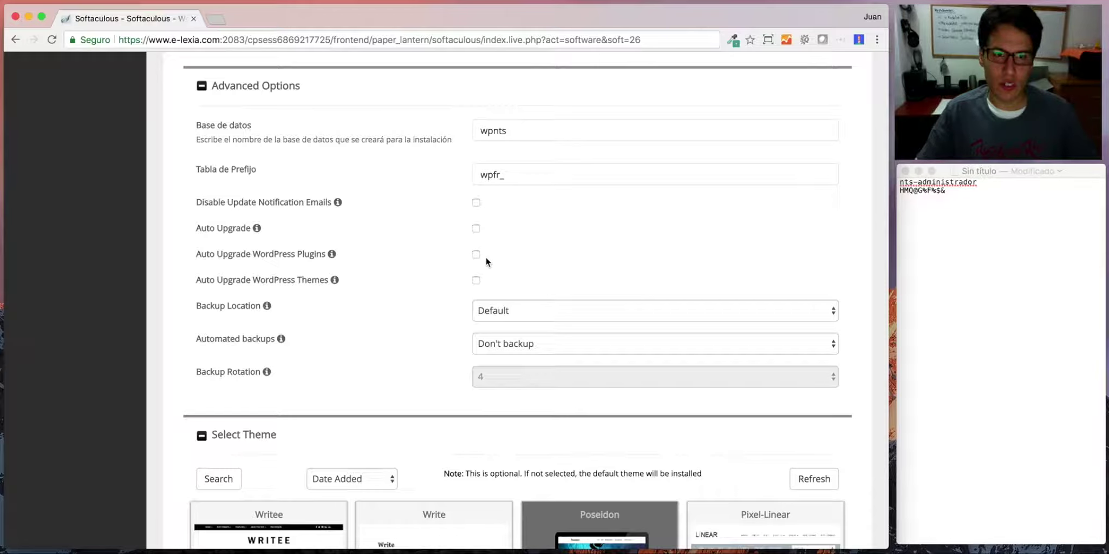
scroll(486, 259, "down", 5)
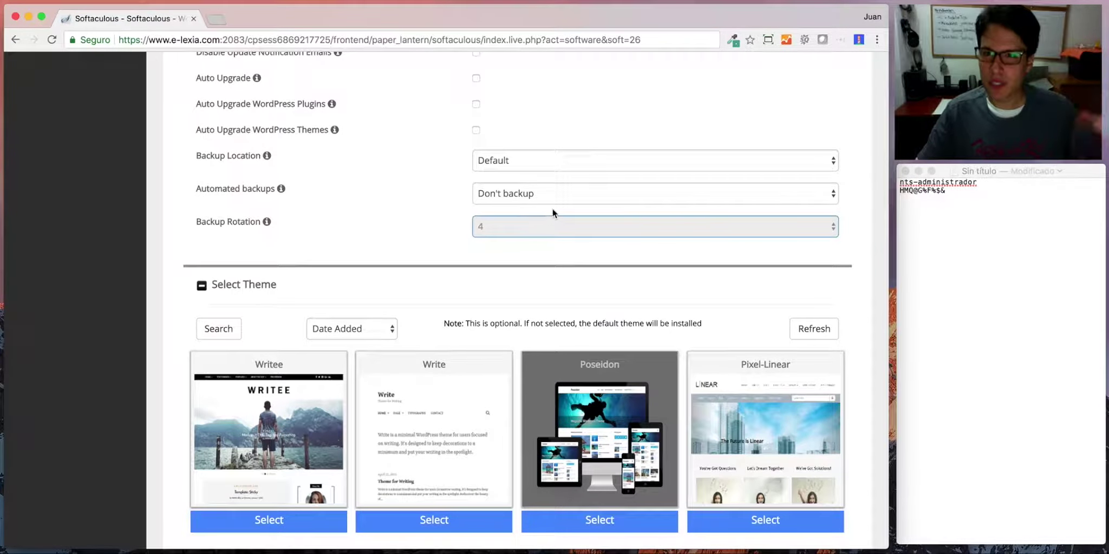
left_click(545, 201)
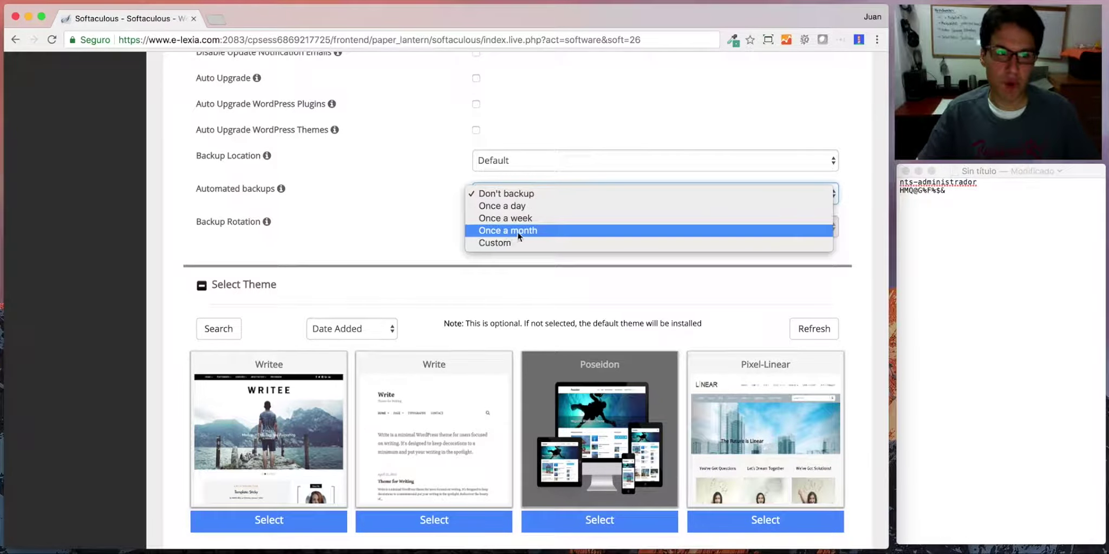
left_click(422, 225)
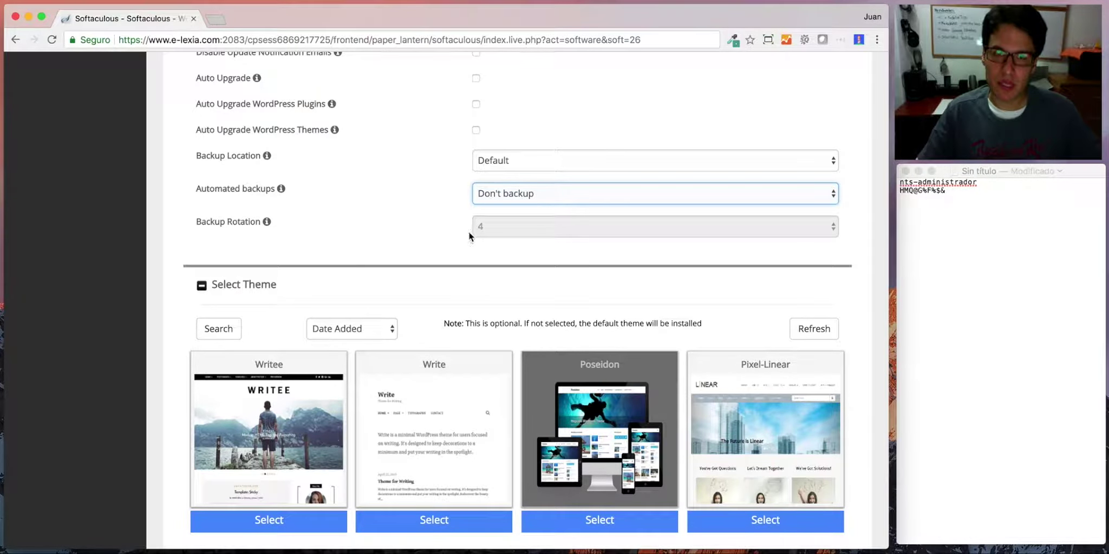
Run the WordPress installation with the configured settings and the selected Poseidon theme.
scroll(467, 235, "down", 3)
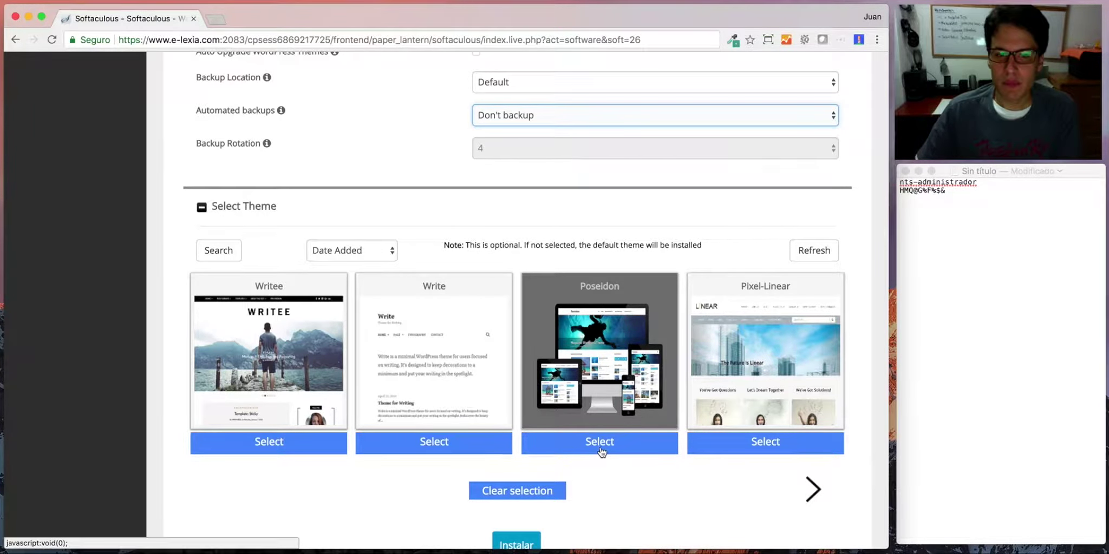
scroll(595, 411, "down", 5)
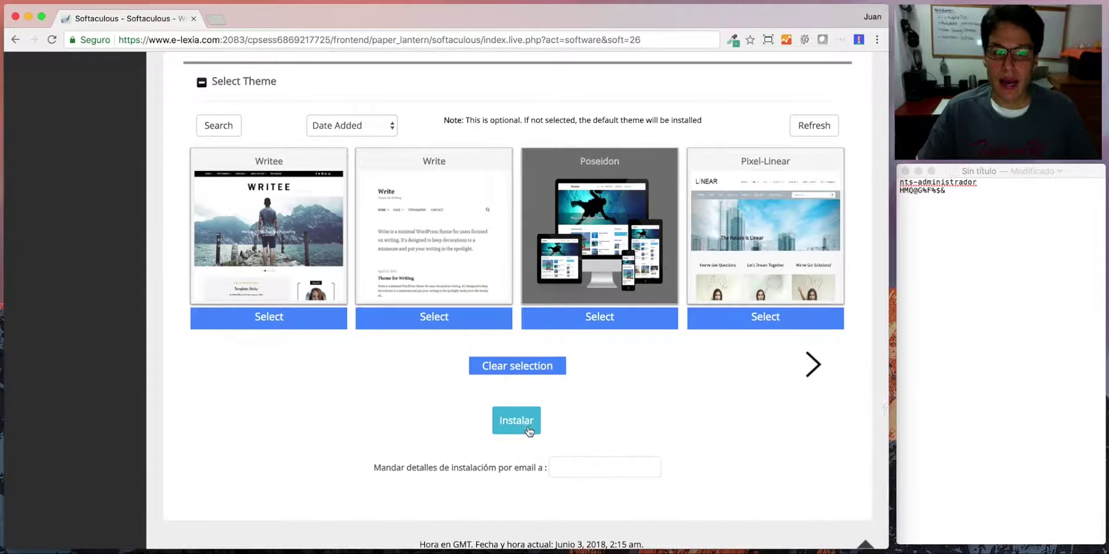
left_click(524, 425)
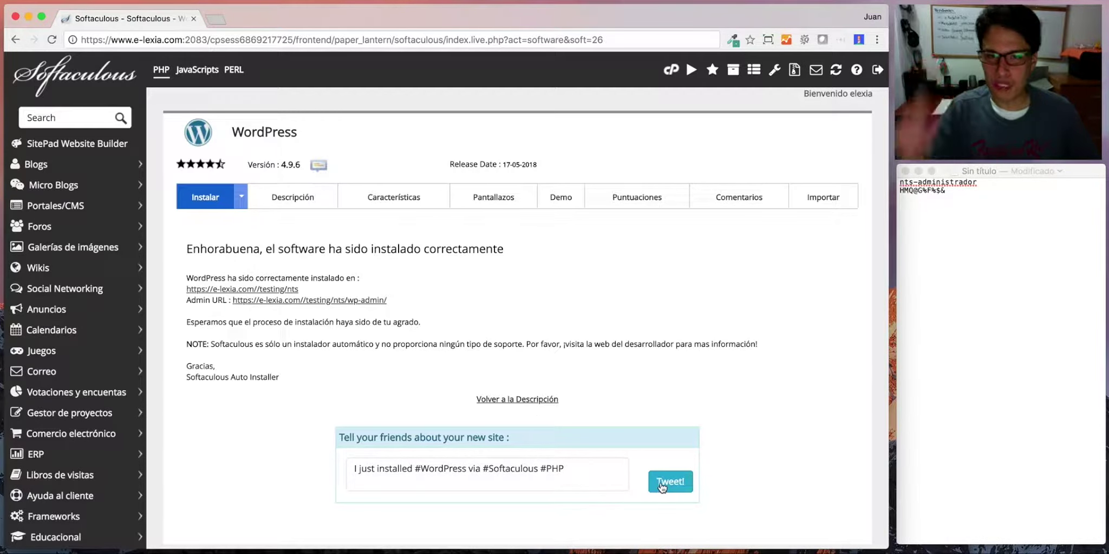
Open the front page of the newly installed site in a new browser tab.
left_click(269, 290, "super")
left_click(285, 19)
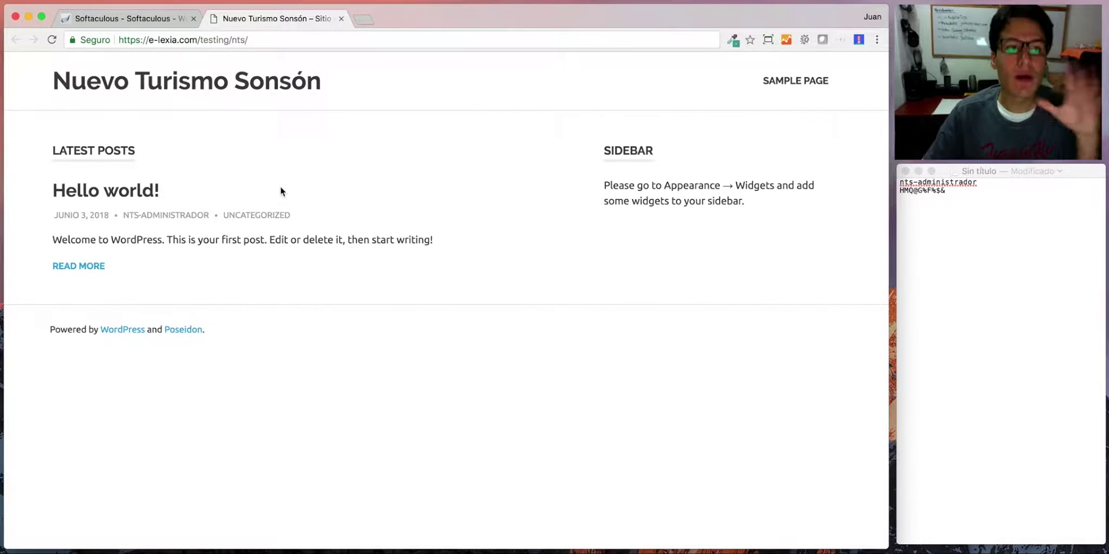
Open the new site's WordPress admin dashboard in another browser tab and dismiss the personal data and privacy notice.
left_click(151, 20)
left_click(298, 300, "super")
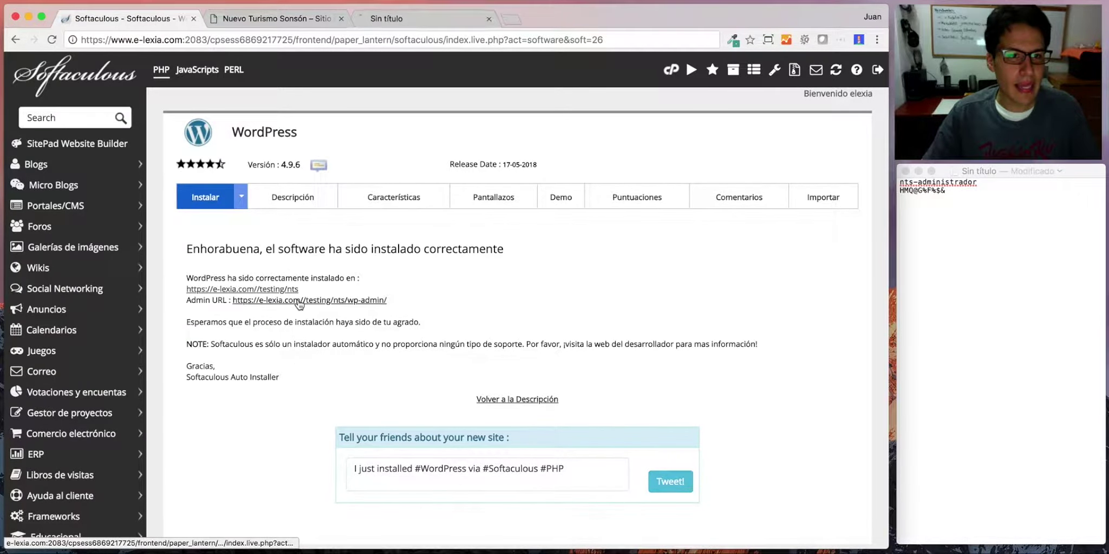
left_click(397, 22)
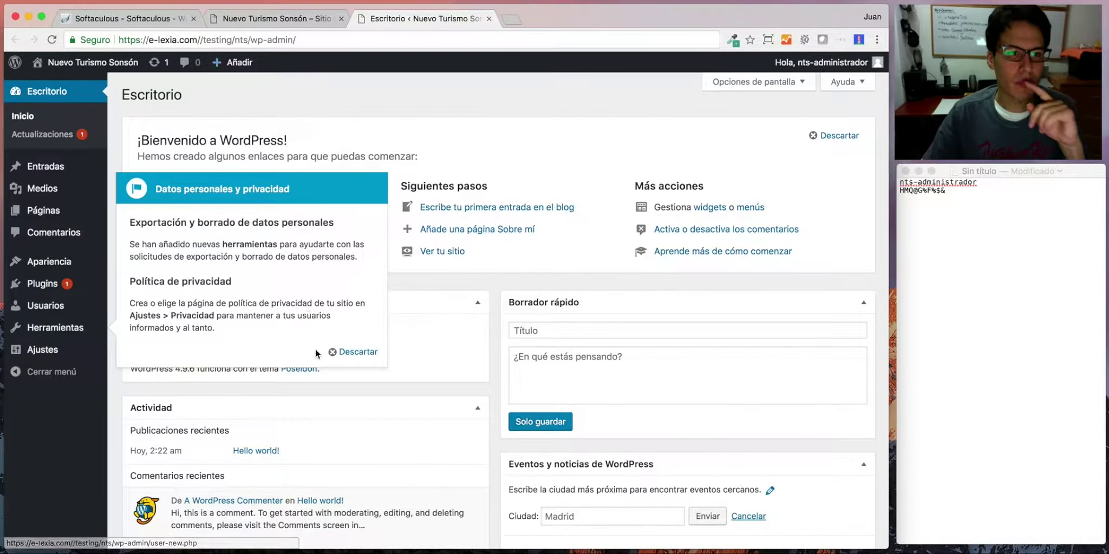
left_click(353, 352)
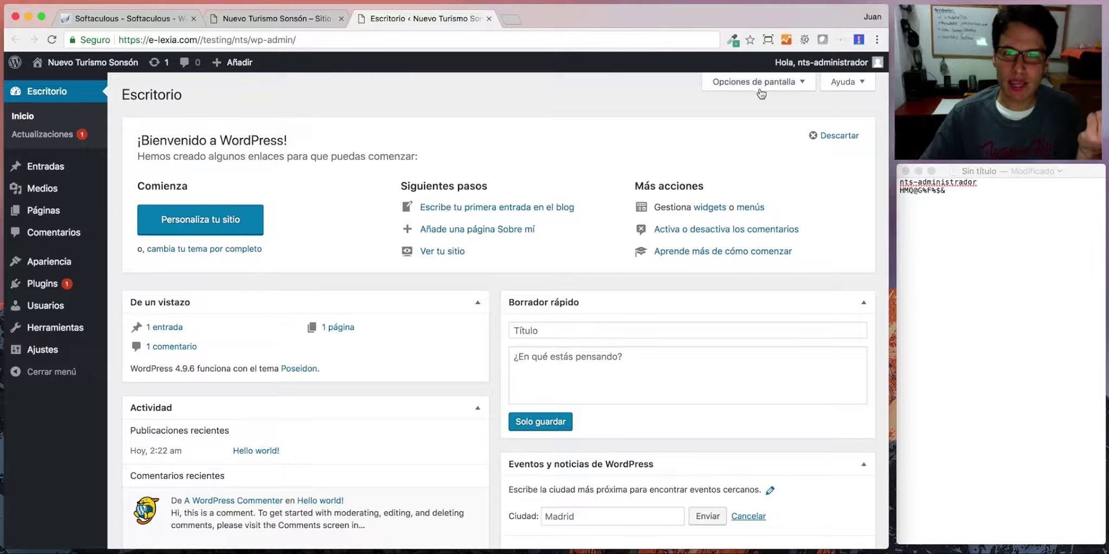
Log out of the WordPress dashboard and close the browser tabs of the site and its login page.
mouse_move(843, 65)
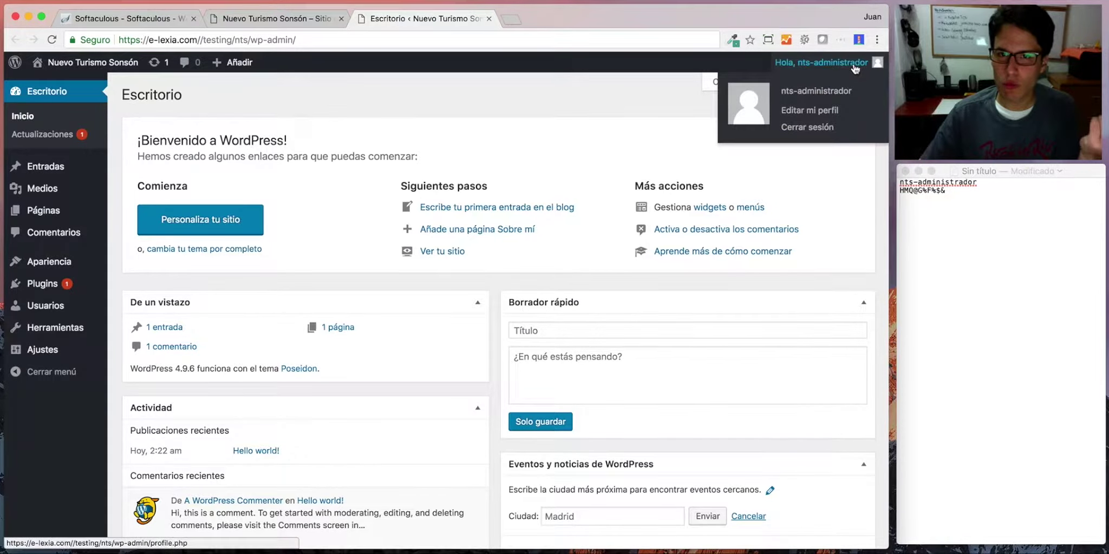
left_click(810, 130)
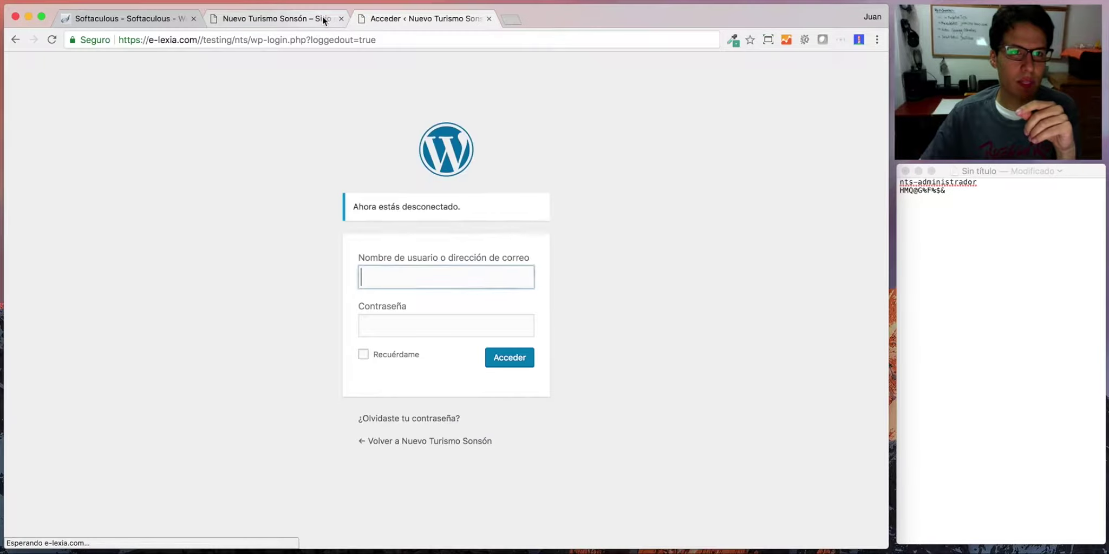
left_click(324, 20)
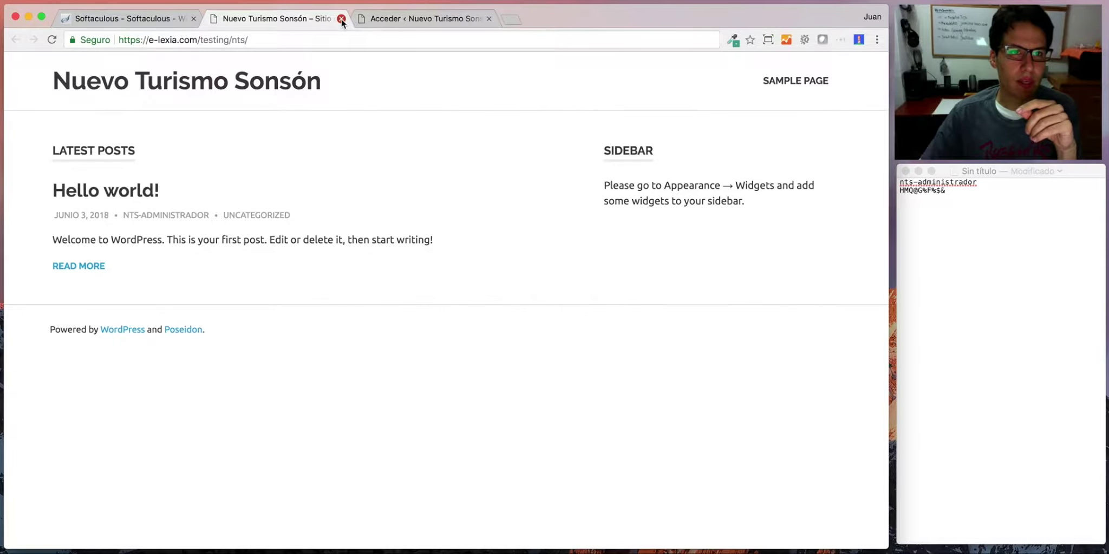
left_click(340, 18)
left_click(340, 18)
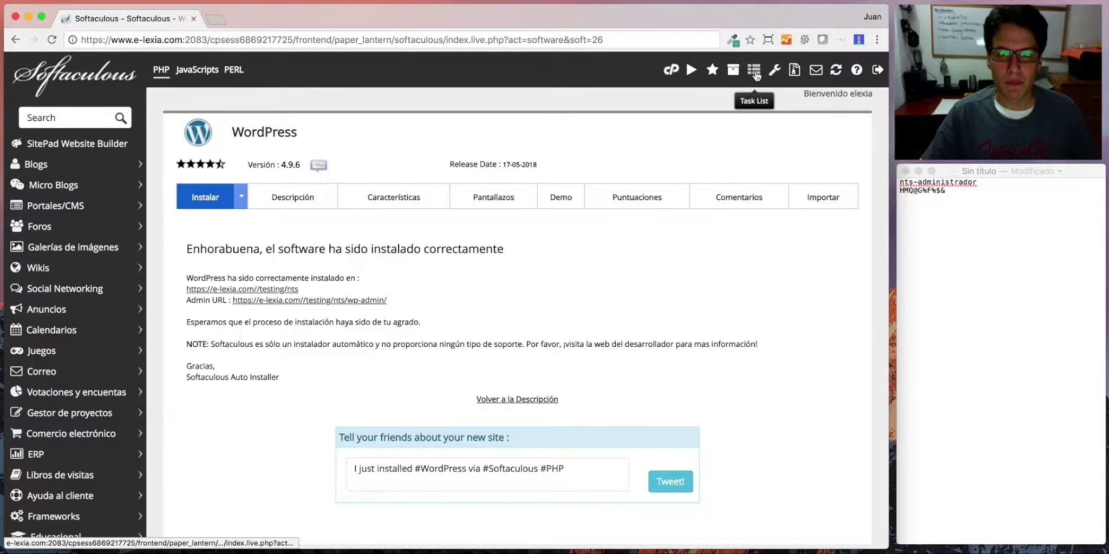
Remove the /testing/nts WordPress installation from the Softaculous installations list, including its directory, database and database user.
left_click(732, 75)
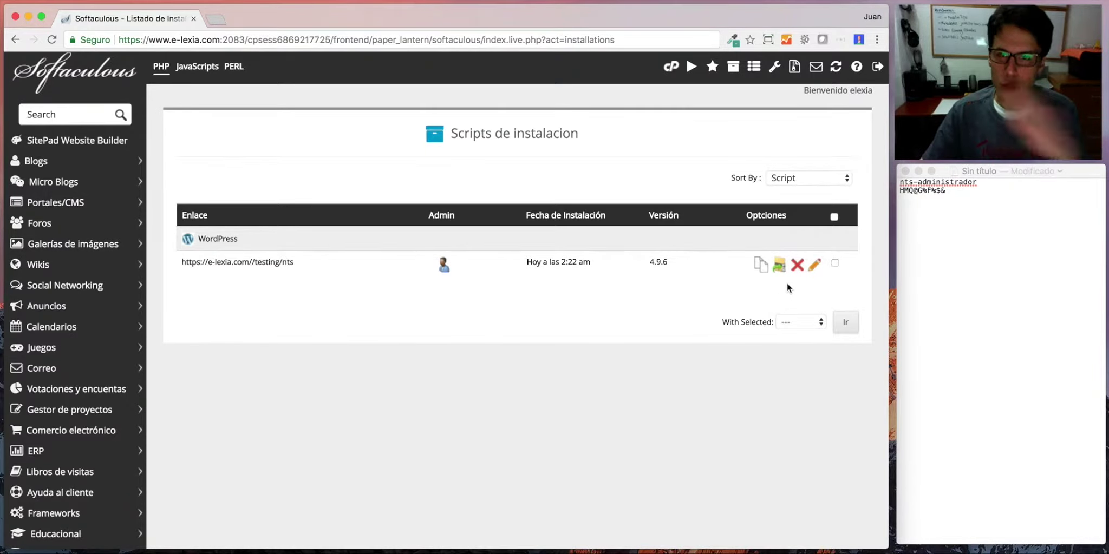
left_click(797, 265)
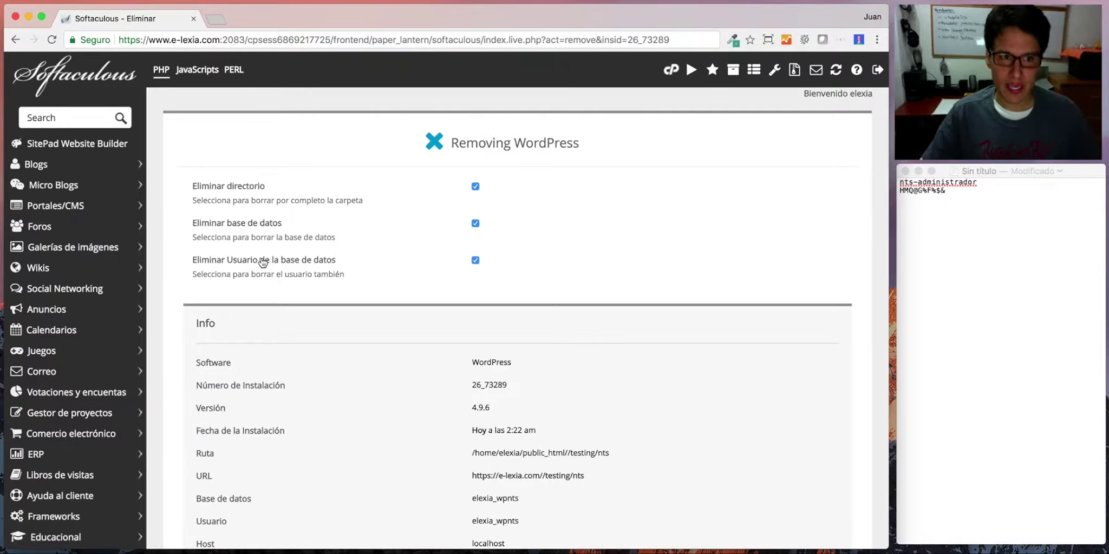
scroll(274, 265, "down", 4)
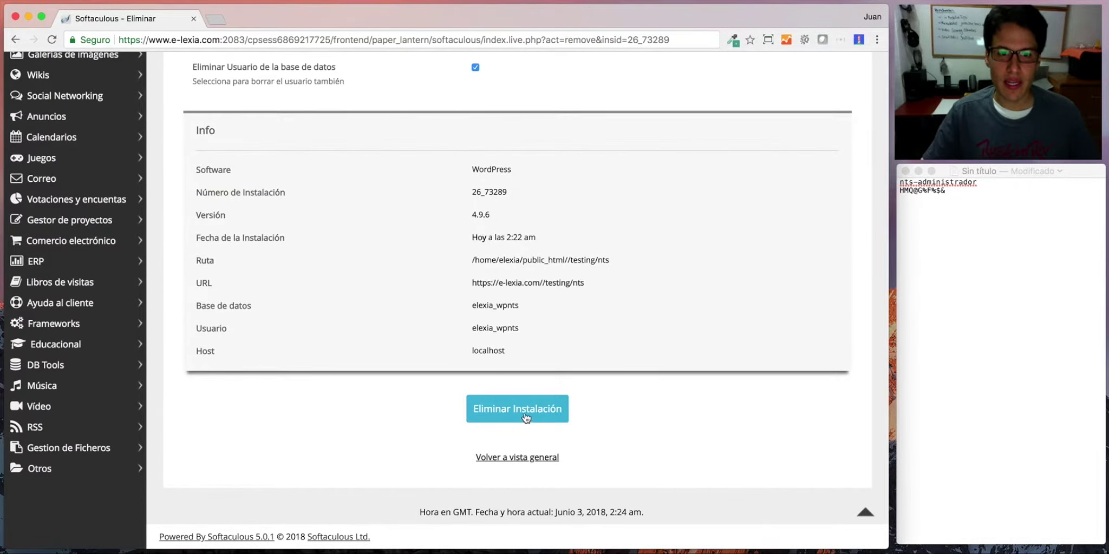
left_click(530, 413)
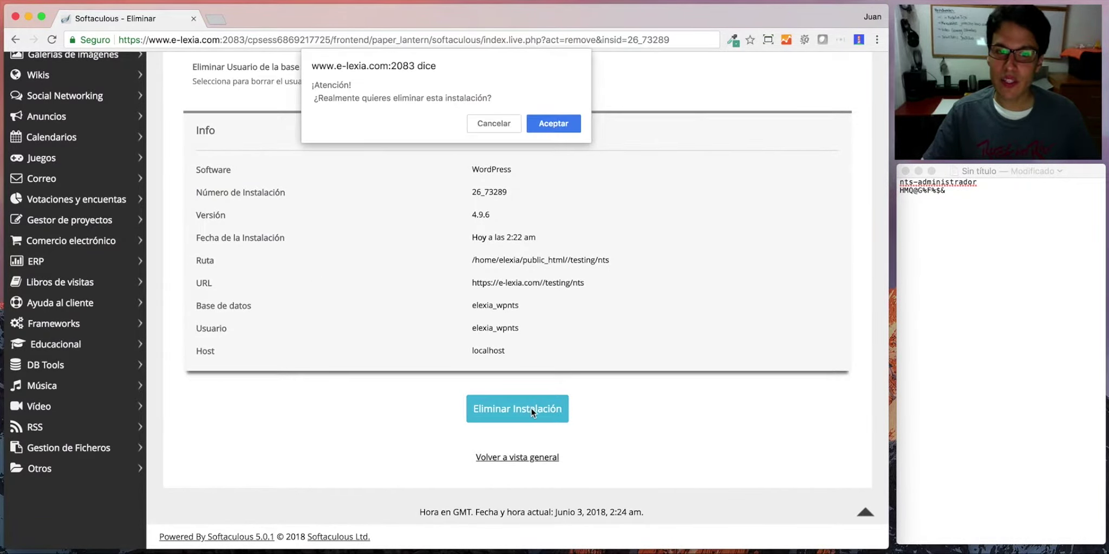
left_click(562, 126)
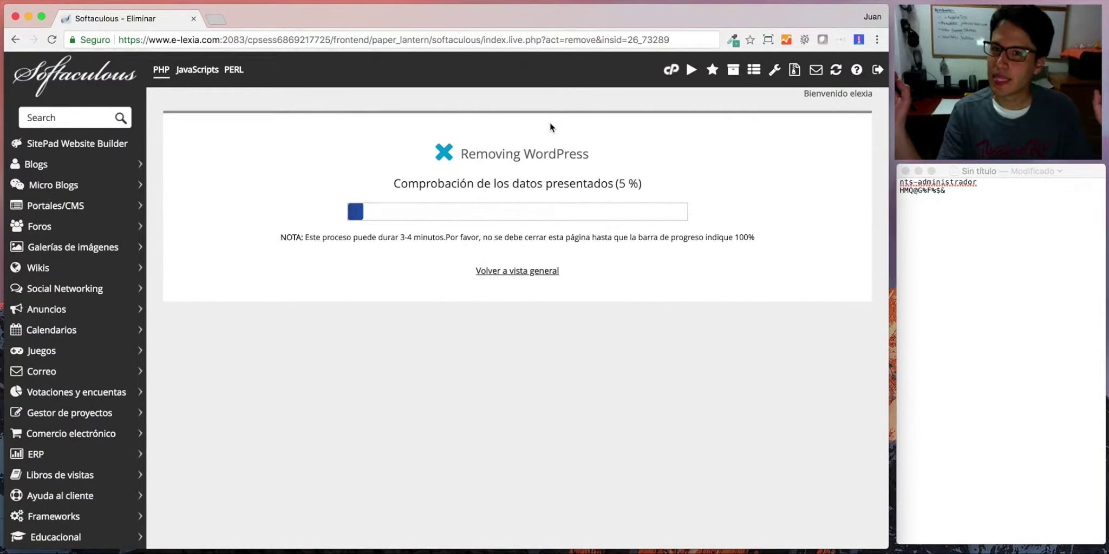
Switch to the text editor note that holds the administrator's login details.
left_click(957, 208)
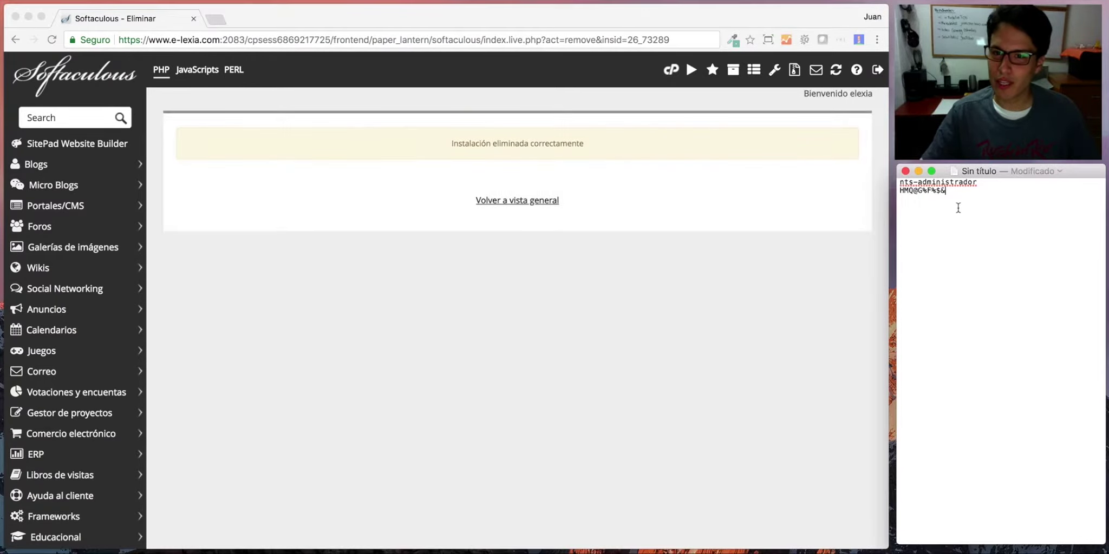